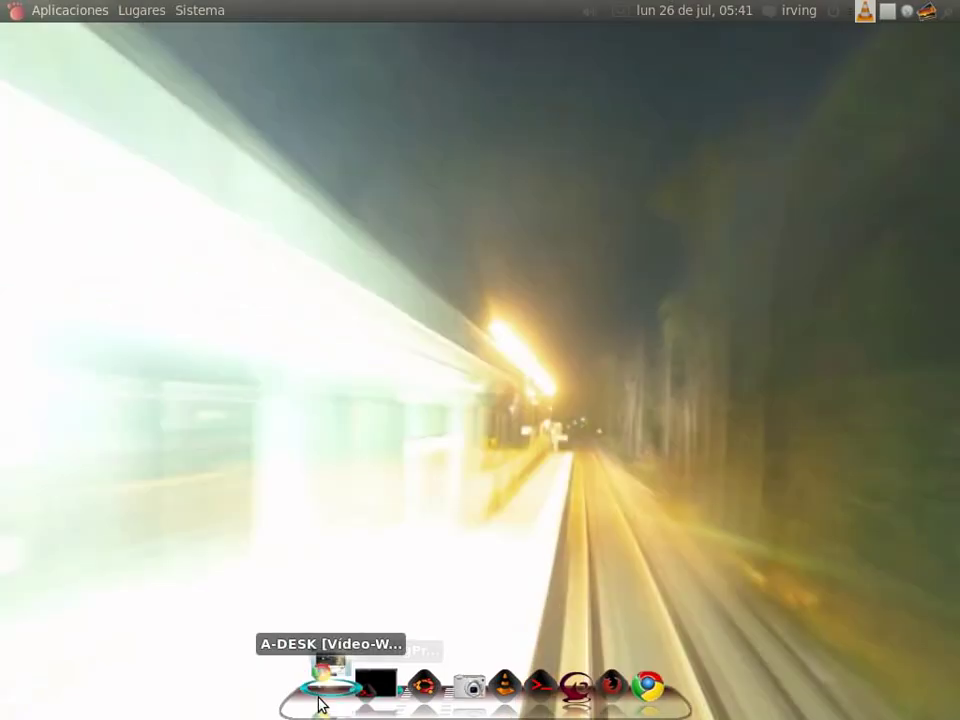
Step: Bring up the browser window with the A-DESK blog post and go to its Descarga e Instalación section
{"action": "left_click", "coordinate": [318, 696]}
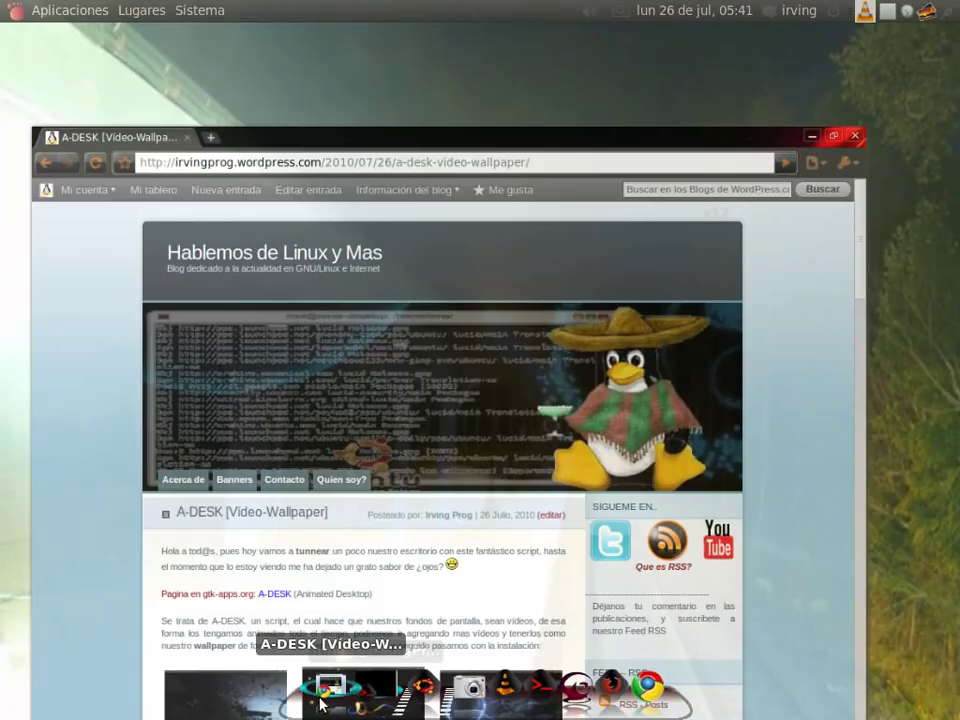
{"action": "left_click_drag", "start_coordinate": [949, 171], "coordinate": [945, 246]}
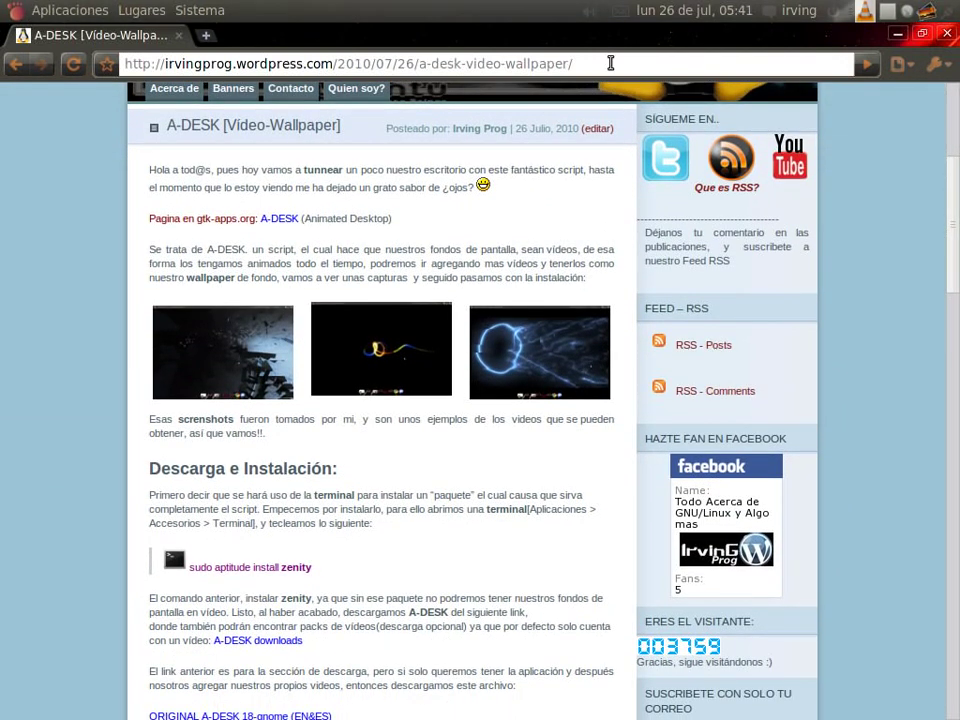
{"action": "left_click", "coordinate": [410, 60]}
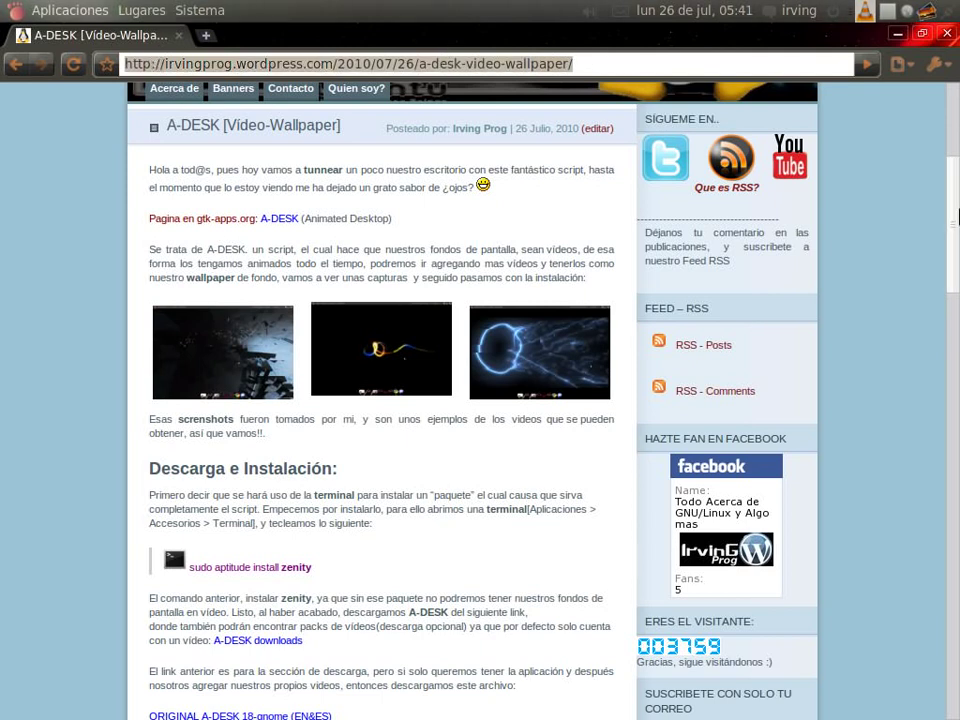
{"action": "left_click_drag", "start_coordinate": [957, 215], "coordinate": [950, 294]}
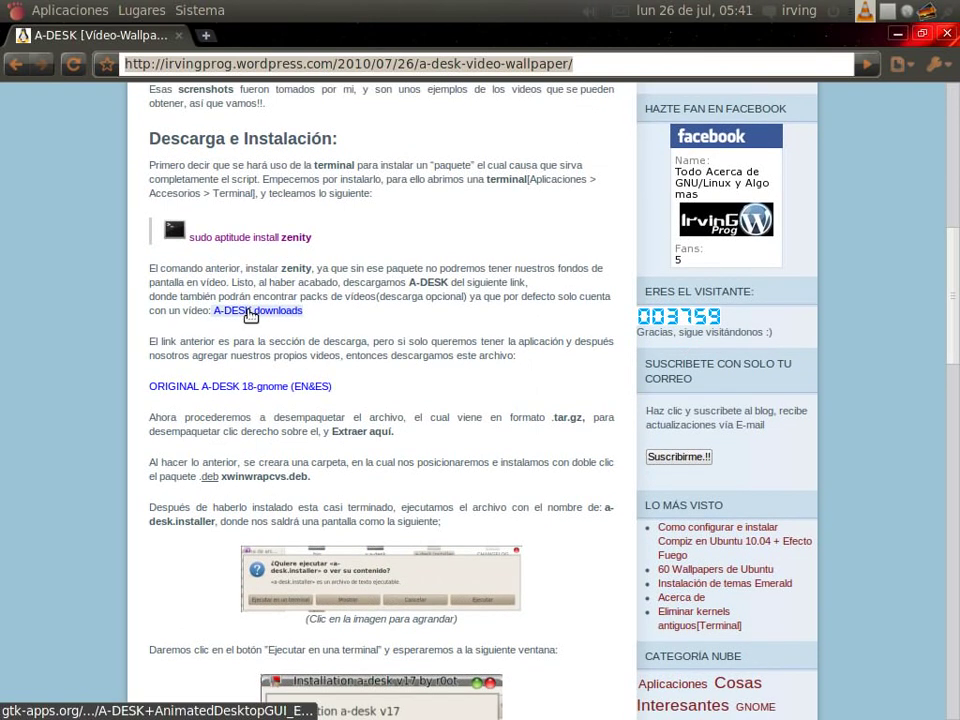
{"action": "left_click", "coordinate": [251, 314]}
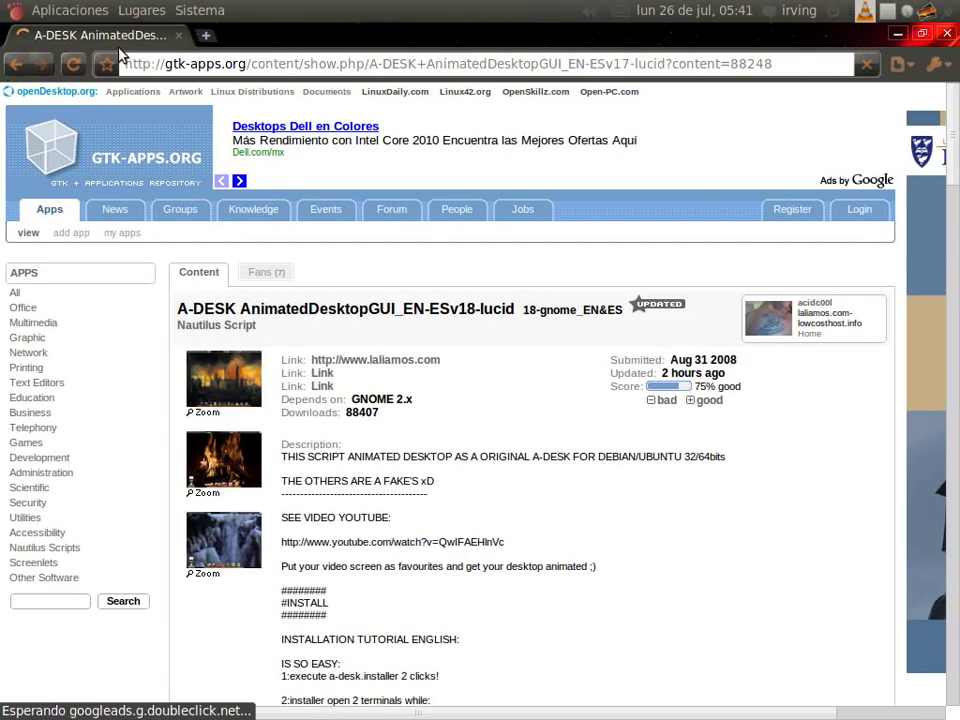
{"action": "left_click", "coordinate": [15, 64]}
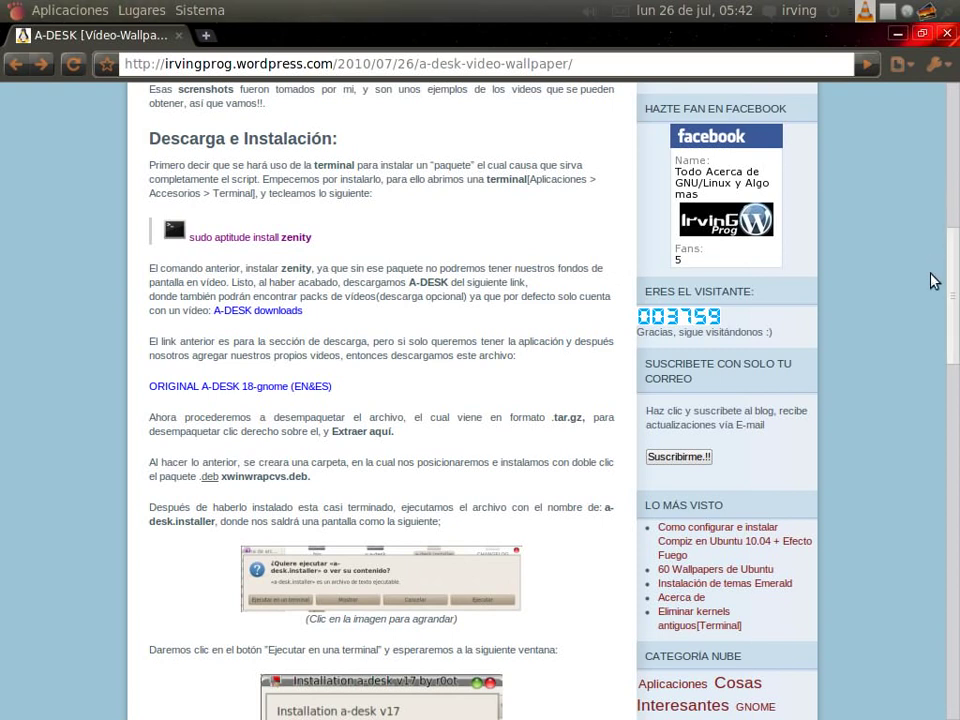
{"action": "left_click_drag", "start_coordinate": [953, 281], "coordinate": [953, 205]}
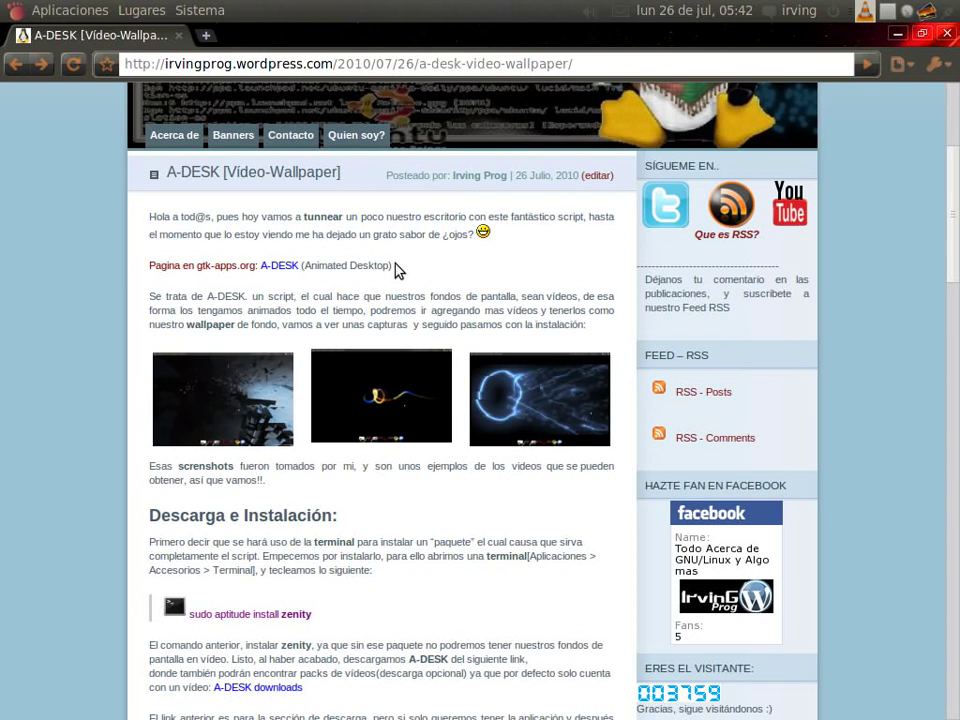
Step: Copy the command "sudo aptitude install zenity" from the blog post's installation section
{"action": "scroll", "coordinate": [452, 322], "scroll_direction": "down", "scroll_amount": 2}
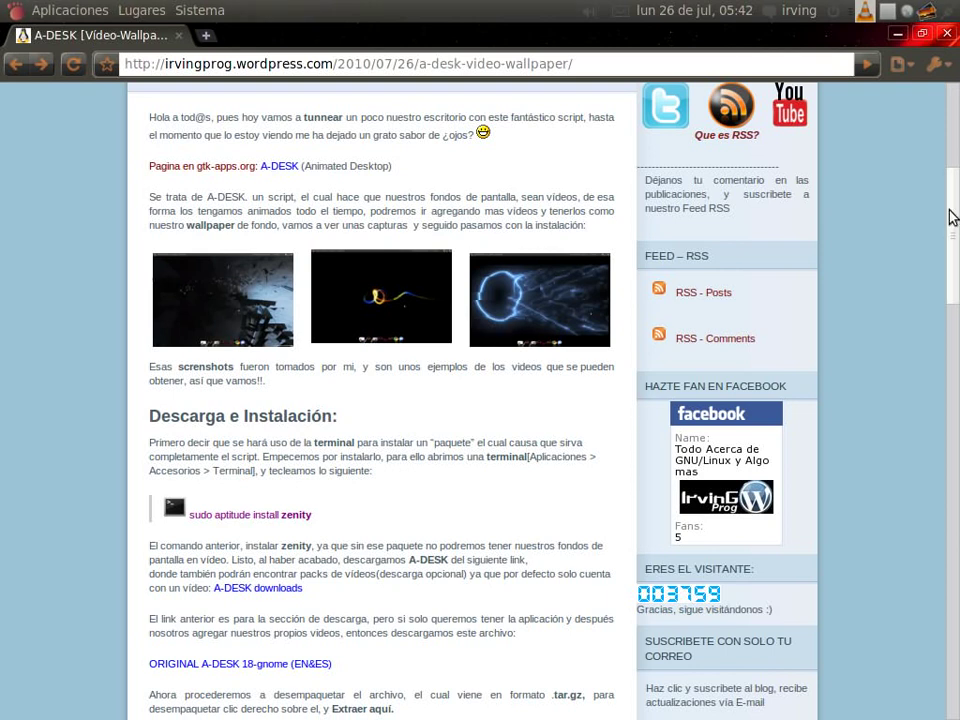
{"action": "scroll", "coordinate": [950, 235], "scroll_direction": "down", "scroll_amount": 1}
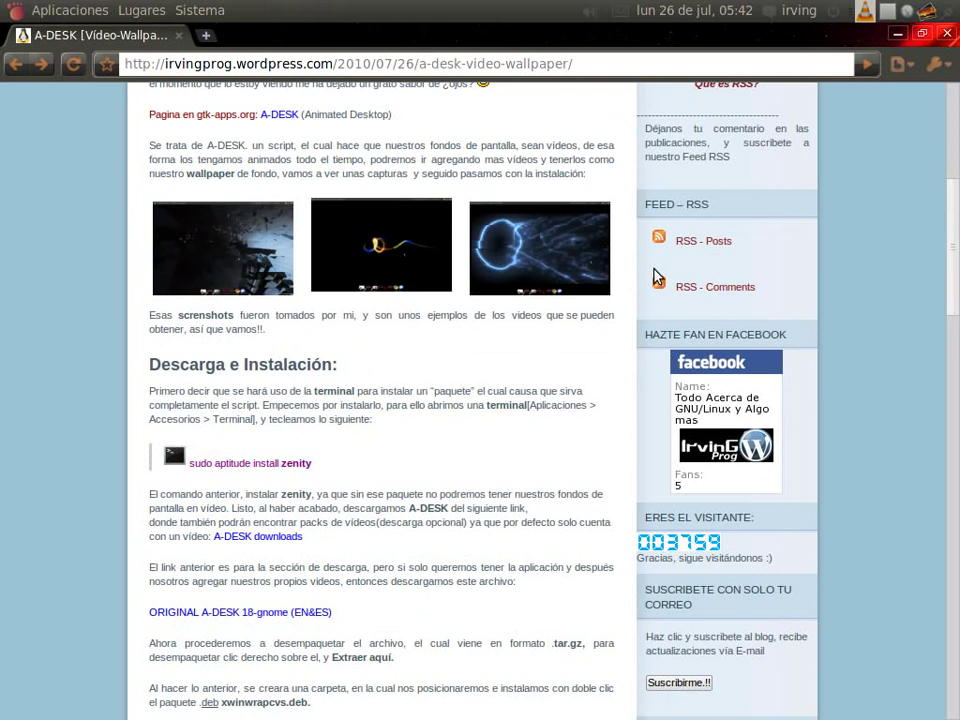
{"action": "scroll", "coordinate": [322, 441], "scroll_direction": "down", "scroll_amount": 1}
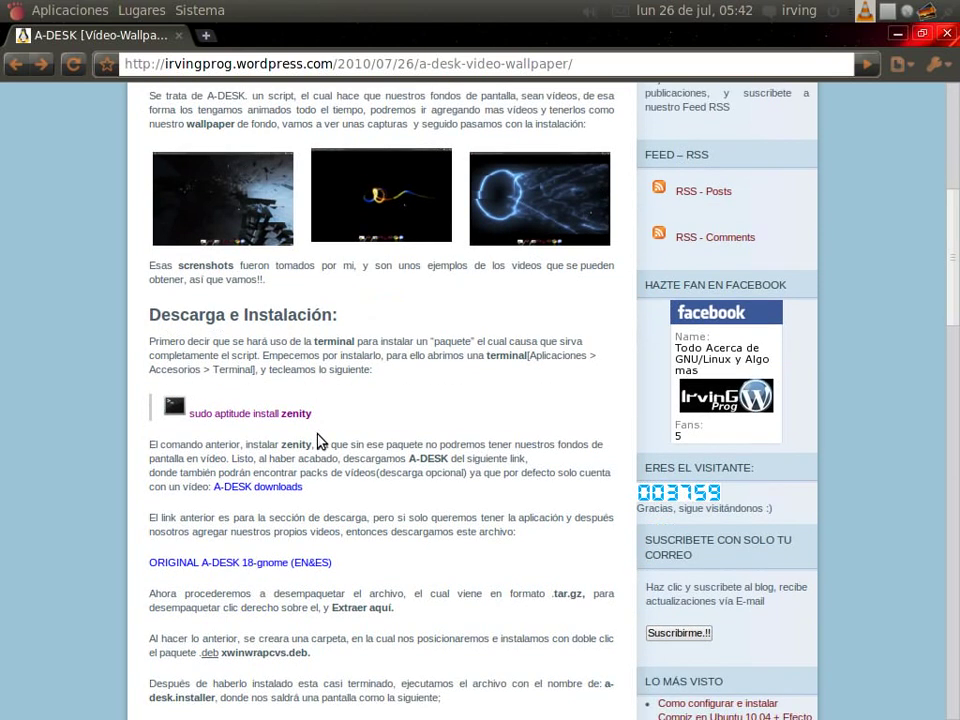
{"action": "left_click_drag", "start_coordinate": [333, 421], "coordinate": [190, 414]}
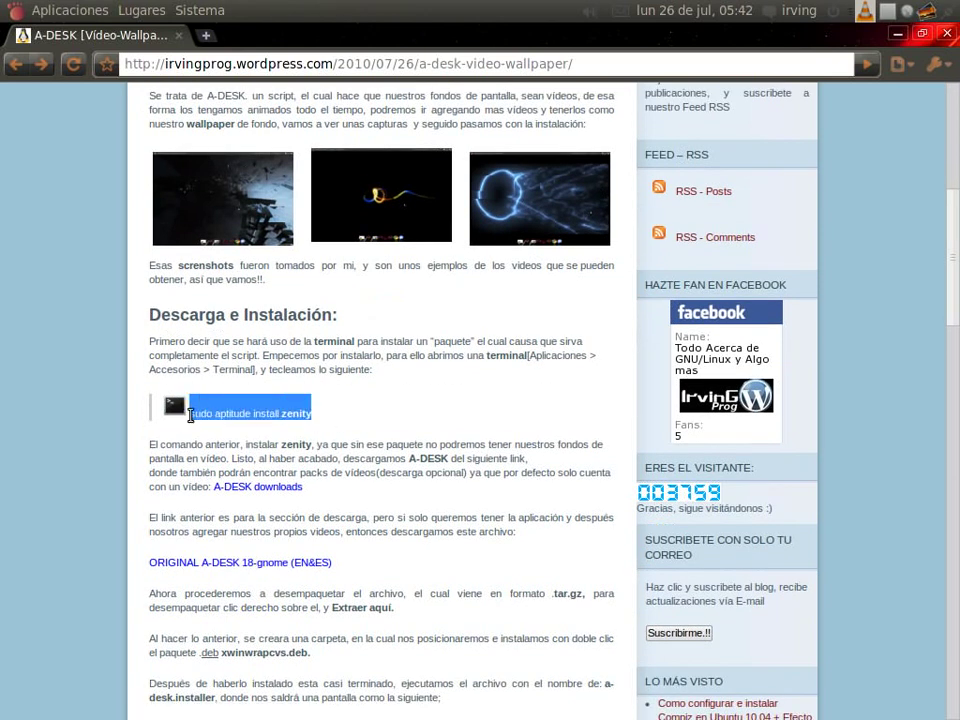
{"action": "right_click", "coordinate": [217, 420]}
{"action": "left_click", "coordinate": [251, 422]}
{"action": "left_click", "coordinate": [350, 420]}
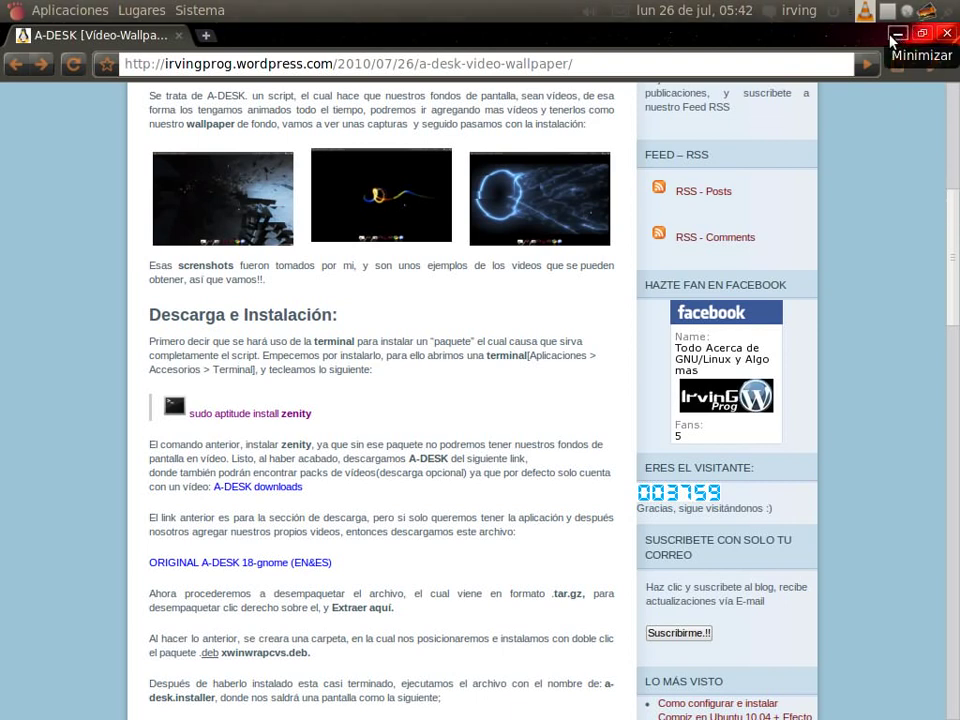
{"action": "left_click_drag", "start_coordinate": [311, 413], "coordinate": [190, 413]}
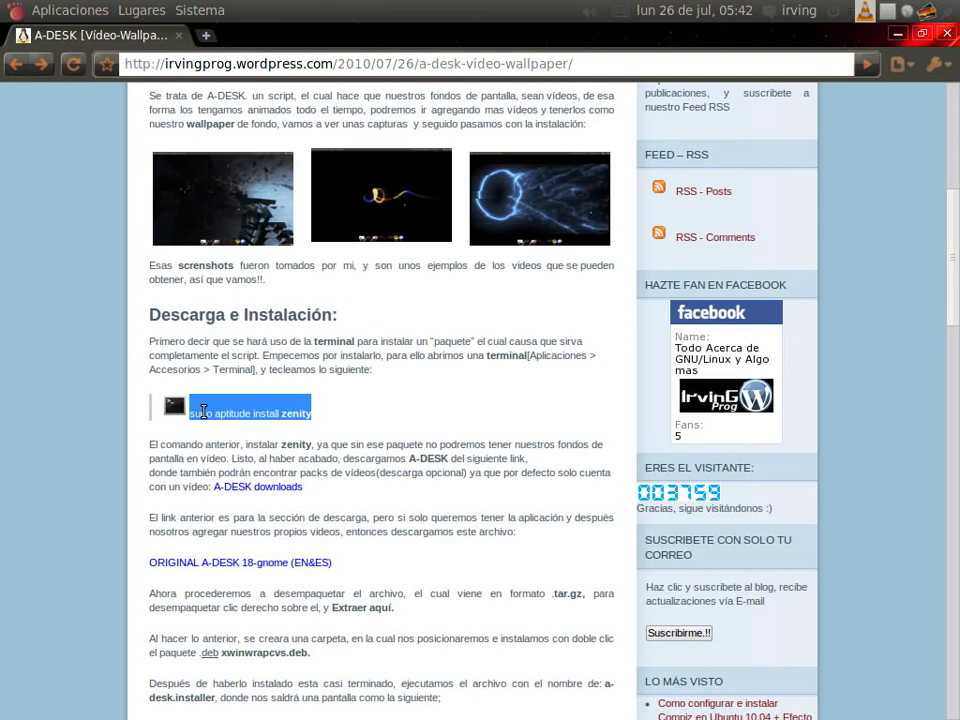
{"action": "right_click", "coordinate": [203, 412]}
{"action": "left_click", "coordinate": [239, 425]}
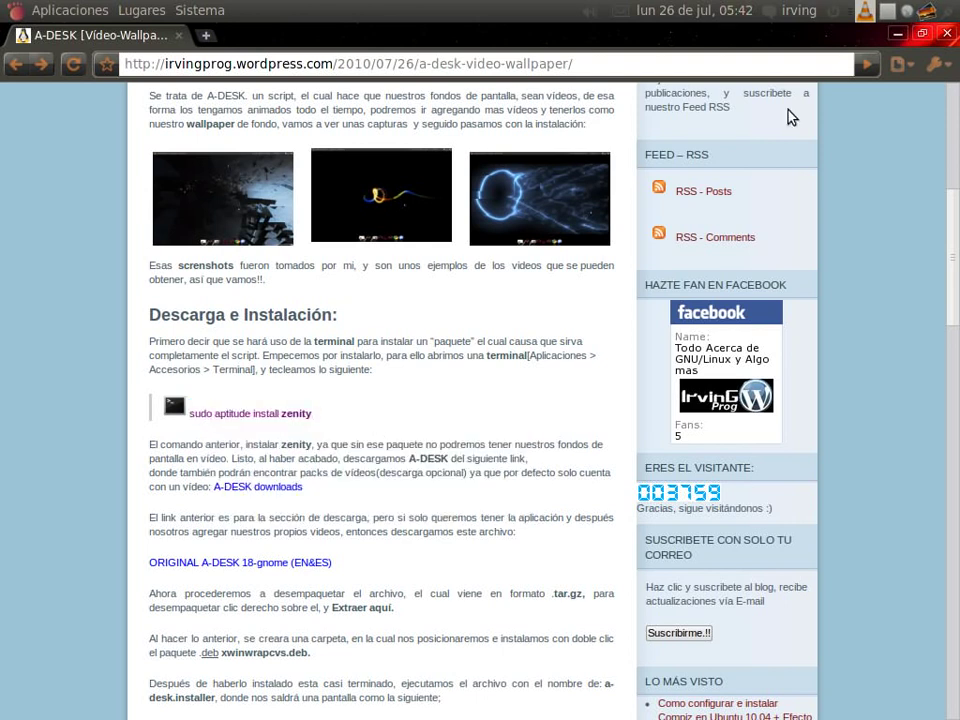
Step: Switch to the terminal, paste the command "sudo aptitude install zenity" and run it, authenticating with the sudo password
{"action": "left_click", "coordinate": [897, 33]}
{"action": "mouse_move", "coordinate": [437, 700]}
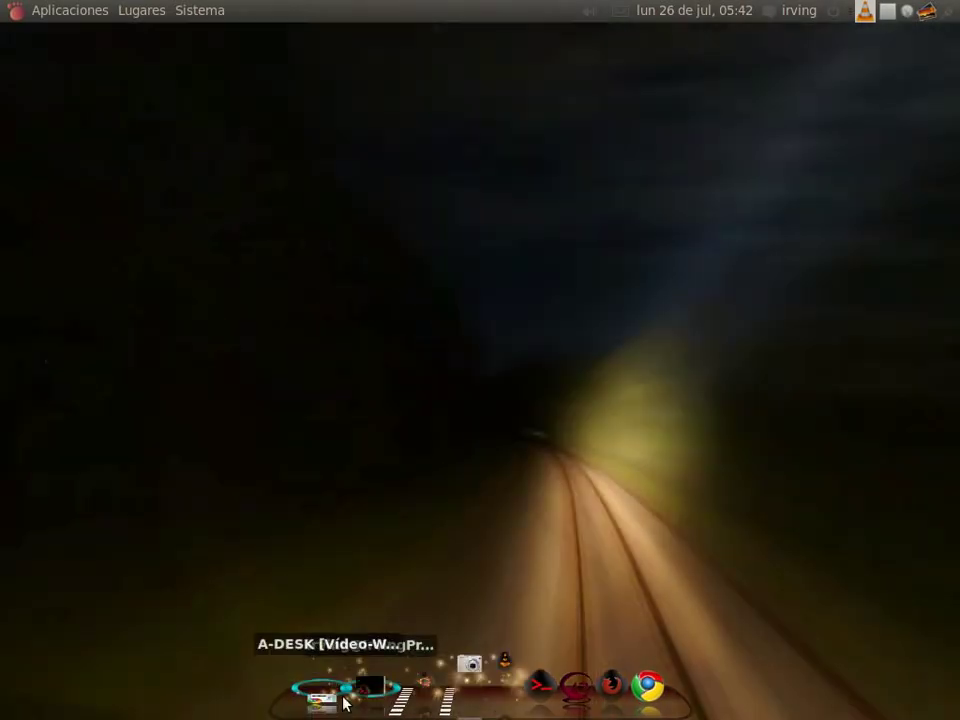
{"action": "left_click", "coordinate": [365, 693]}
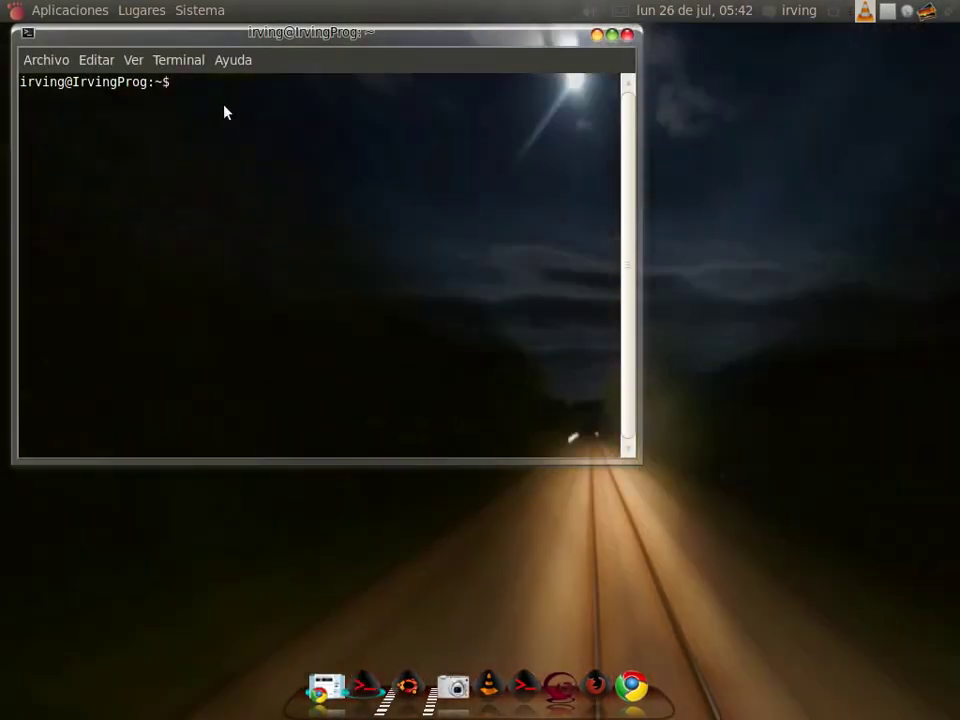
{"action": "right_click", "coordinate": [223, 109]}
{"action": "left_click", "coordinate": [289, 222]}
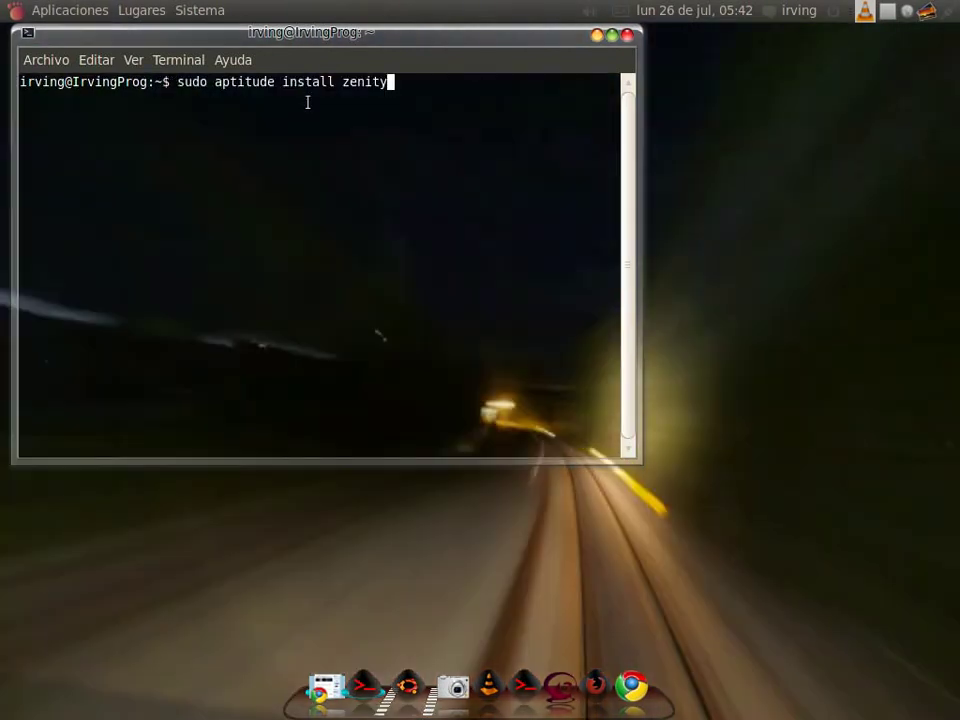
{"action": "key", "text": "Return"}
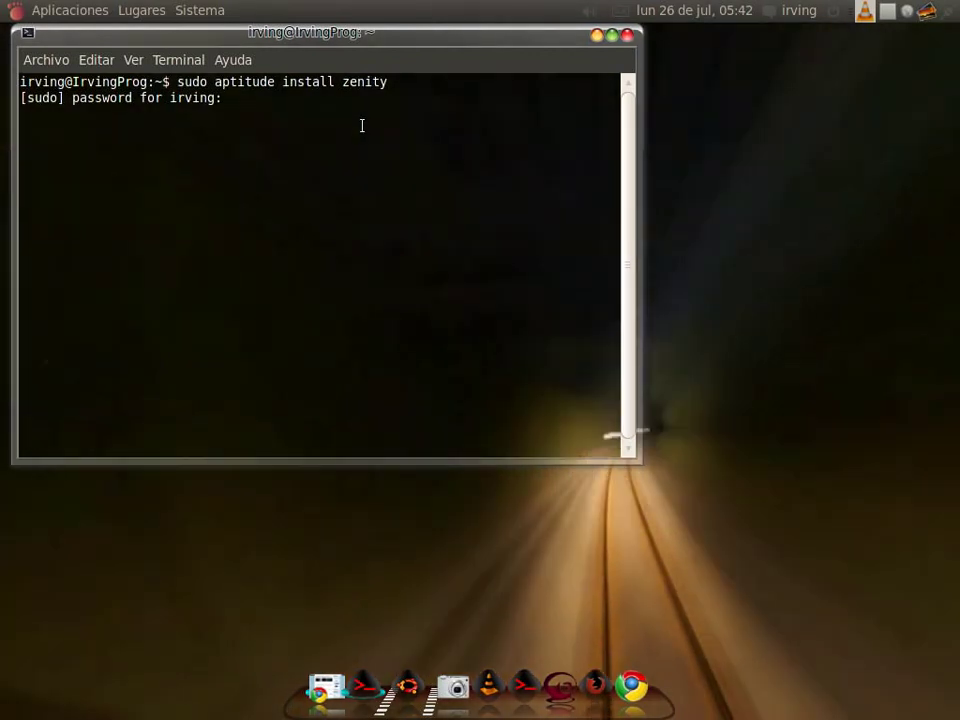
{"action": "key", "text": "Return"}
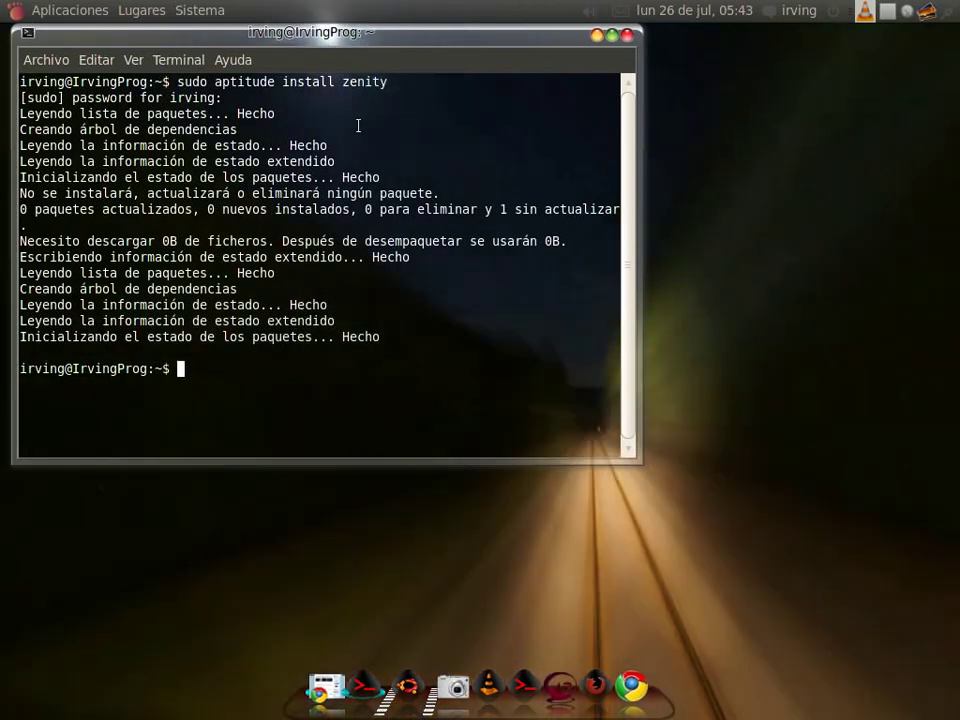
Step: Return to the blog post in the browser and open its A-DESK downloads link in a new tab
{"action": "left_click", "coordinate": [317, 698]}
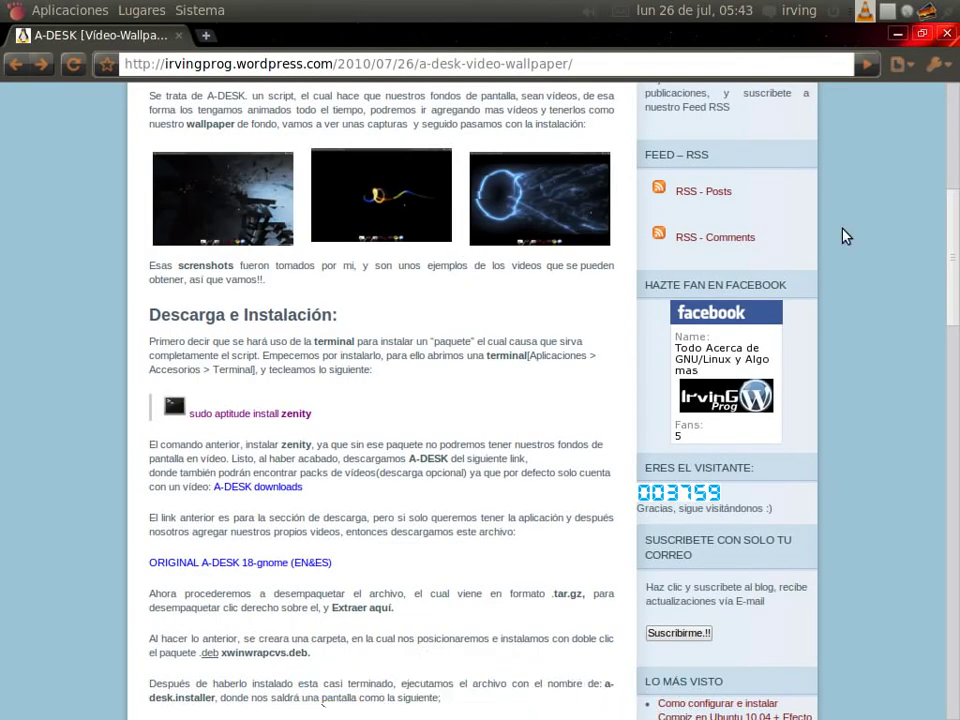
{"action": "scroll", "coordinate": [954, 268], "scroll_direction": "down", "scroll_amount": 2}
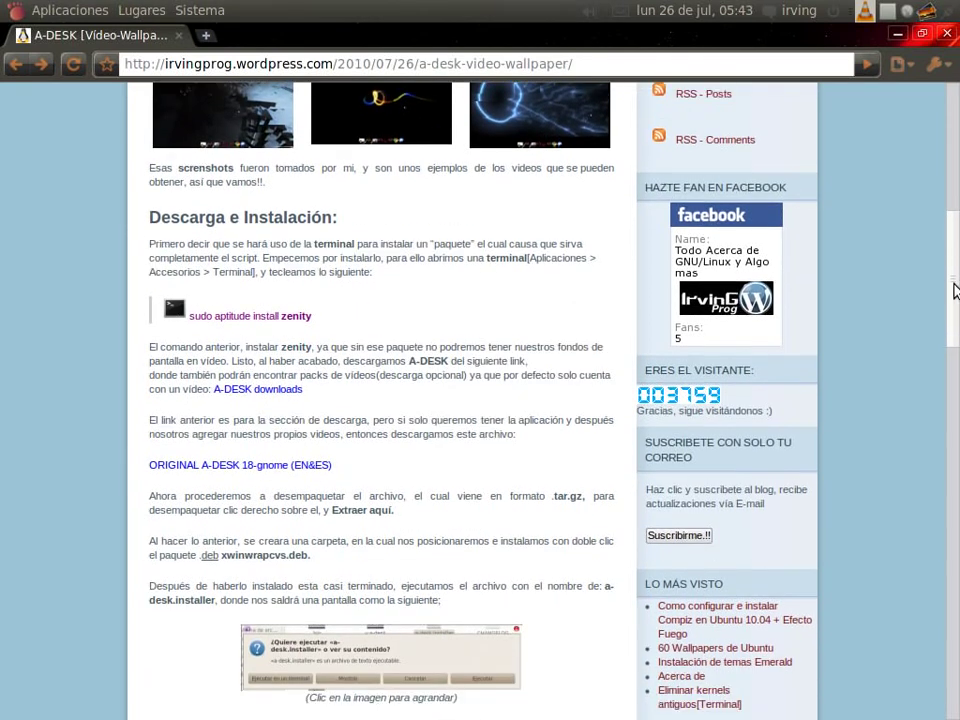
{"action": "mouse_move", "coordinate": [262, 384]}
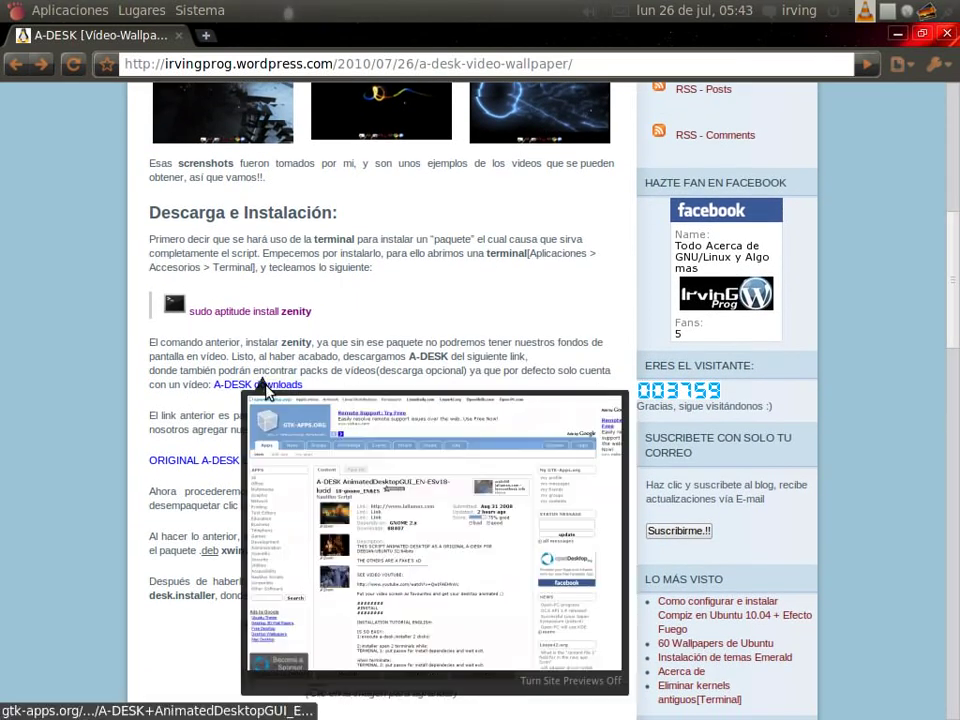
{"action": "right_click", "coordinate": [270, 384]}
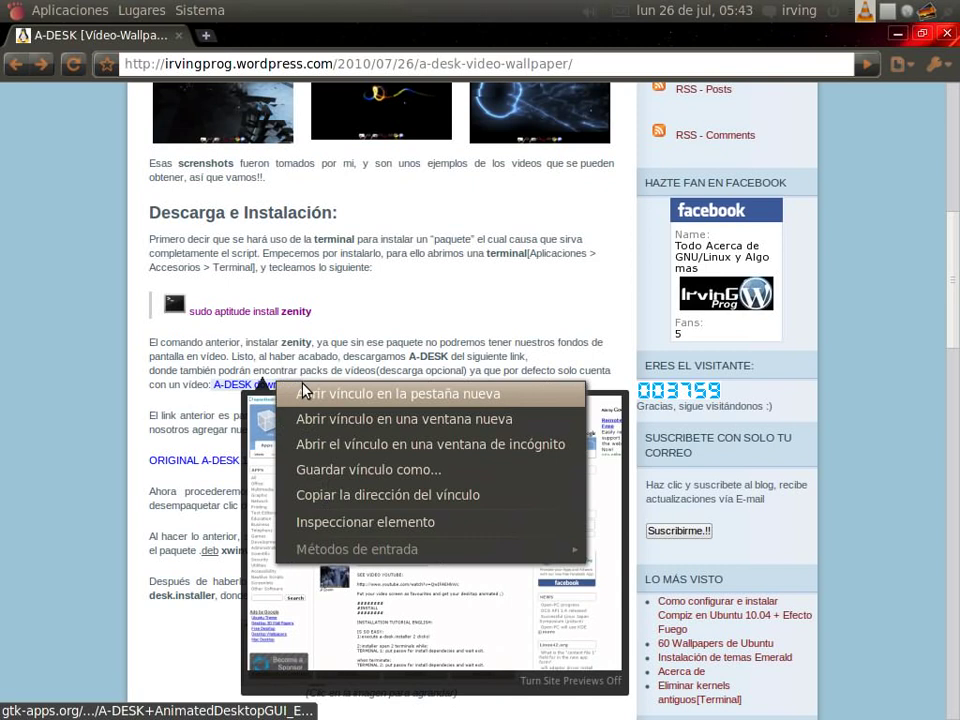
{"action": "left_click", "coordinate": [330, 395]}
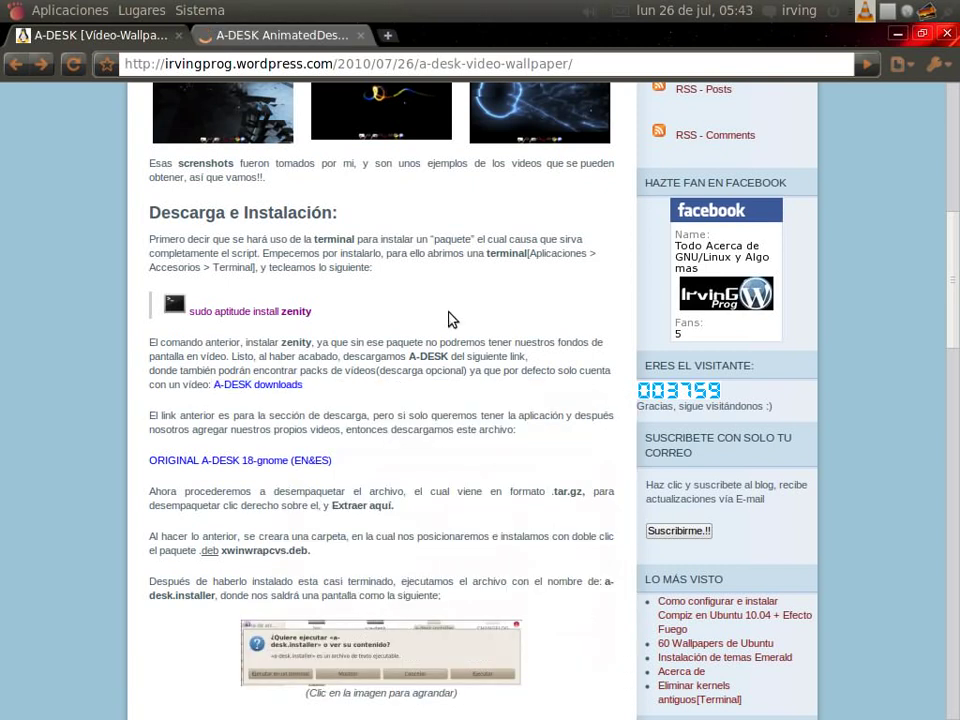
Step: Open the blog post's ORIGINAL A-DESK 18-gnome (EN&ES) download link in another new tab
{"action": "scroll", "coordinate": [447, 309], "scroll_direction": "down", "scroll_amount": 1}
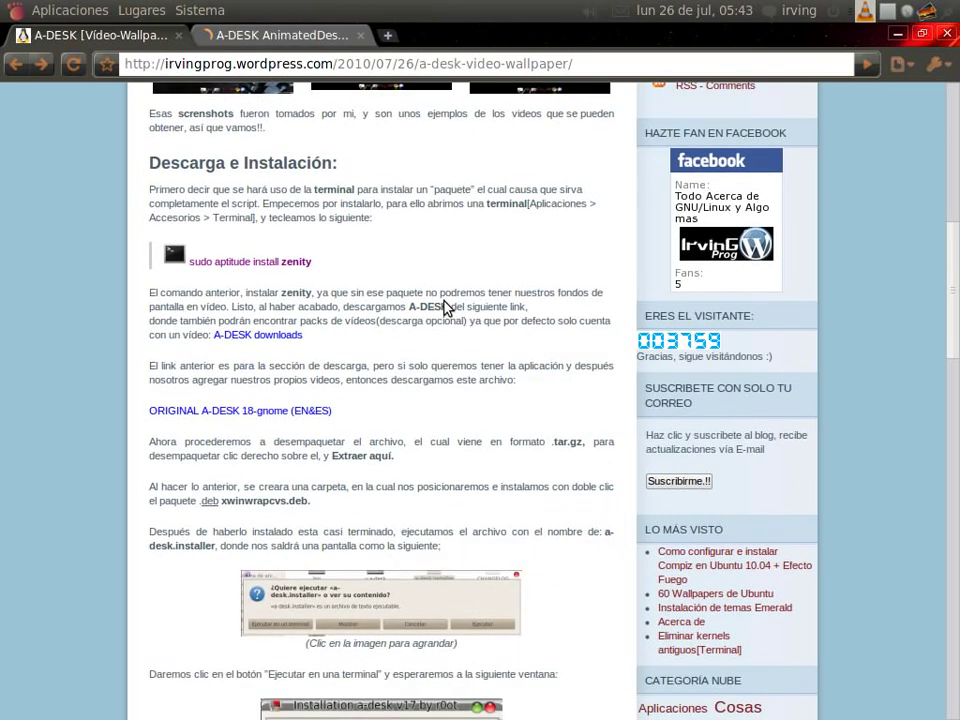
{"action": "scroll", "coordinate": [392, 336], "scroll_direction": "down", "scroll_amount": 1}
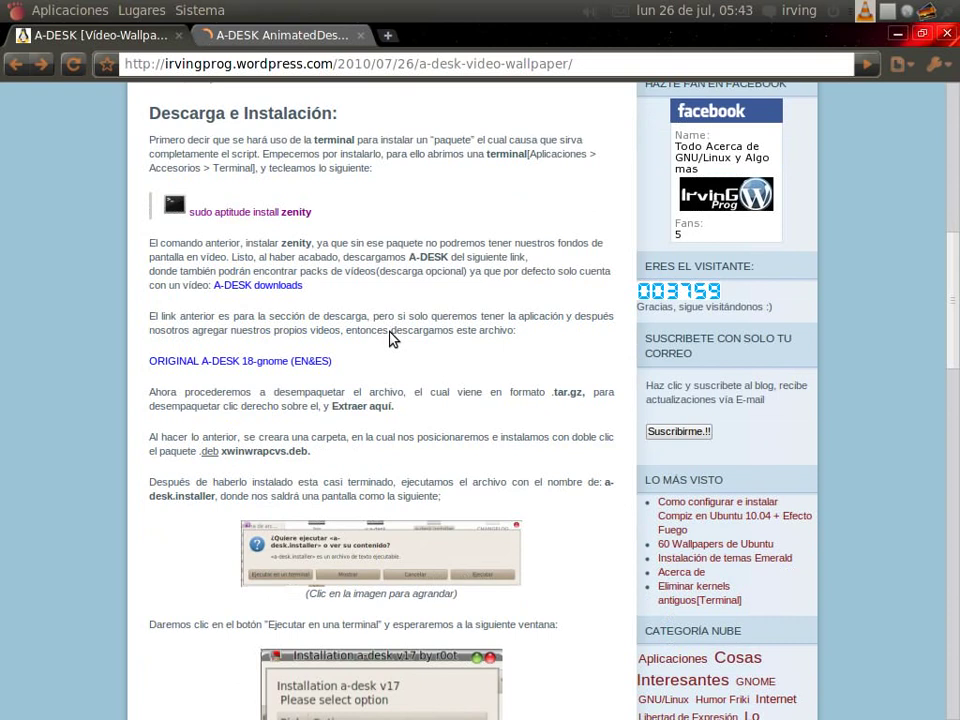
{"action": "right_click", "coordinate": [296, 366]}
{"action": "left_click", "coordinate": [326, 373]}
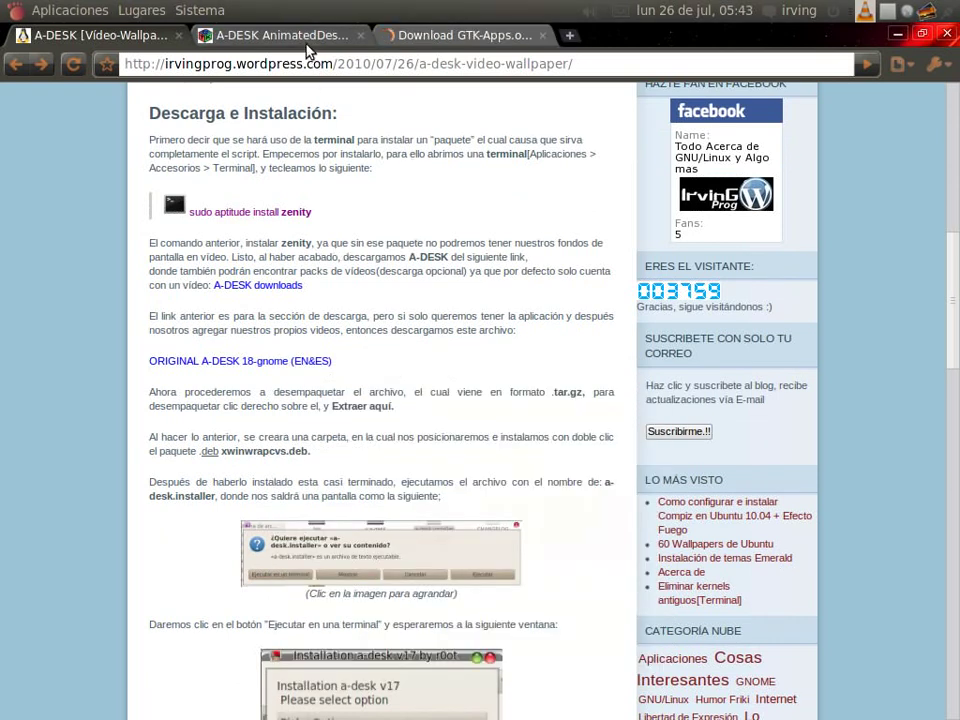
Step: Go to the gtk-apps.org A-DESK page, dismiss the translation offer and find its list of downloads
{"action": "left_click", "coordinate": [306, 44]}
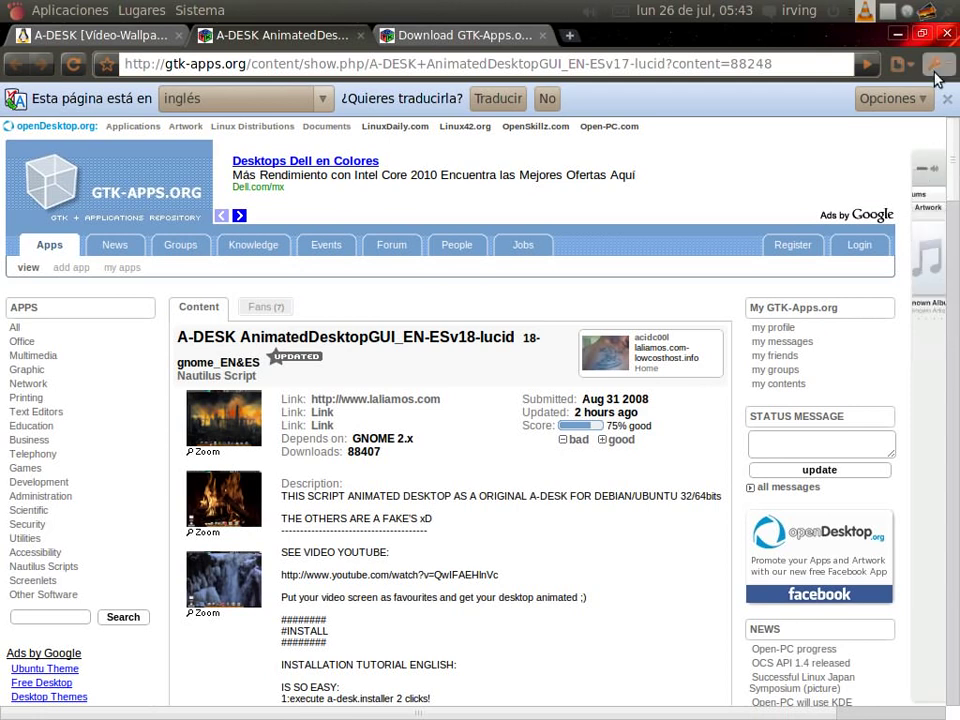
{"action": "left_click", "coordinate": [946, 98]}
{"action": "scroll", "coordinate": [945, 150], "scroll_direction": "down", "scroll_amount": 4}
{"action": "left_click_drag", "start_coordinate": [950, 180], "coordinate": [926, 478]}
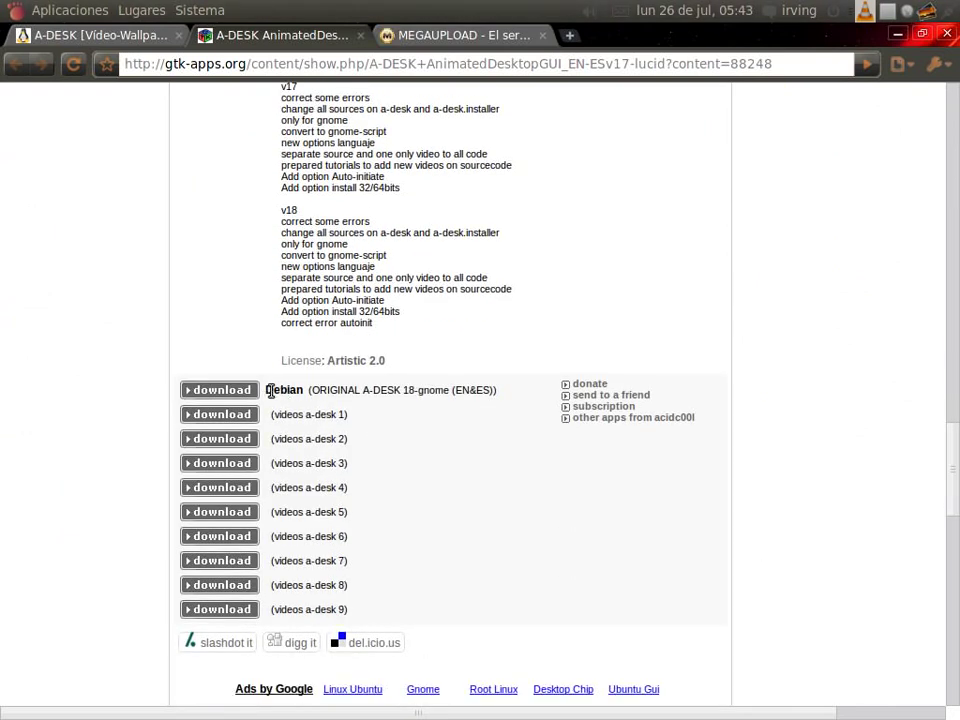
Step: Examine the download list, covering the Debian ORIGINAL A-DESK 18-gnome package and the video packs 1 to 9
{"action": "left_click_drag", "start_coordinate": [278, 390], "coordinate": [498, 390]}
{"action": "left_click", "coordinate": [354, 394]}
{"action": "left_click_drag", "start_coordinate": [337, 396], "coordinate": [415, 394]}
{"action": "left_click", "coordinate": [404, 394]}
{"action": "left_click_drag", "start_coordinate": [363, 422], "coordinate": [228, 414]}
{"action": "left_click", "coordinate": [350, 436]}
{"action": "left_click_drag", "start_coordinate": [345, 609], "coordinate": [291, 567]}
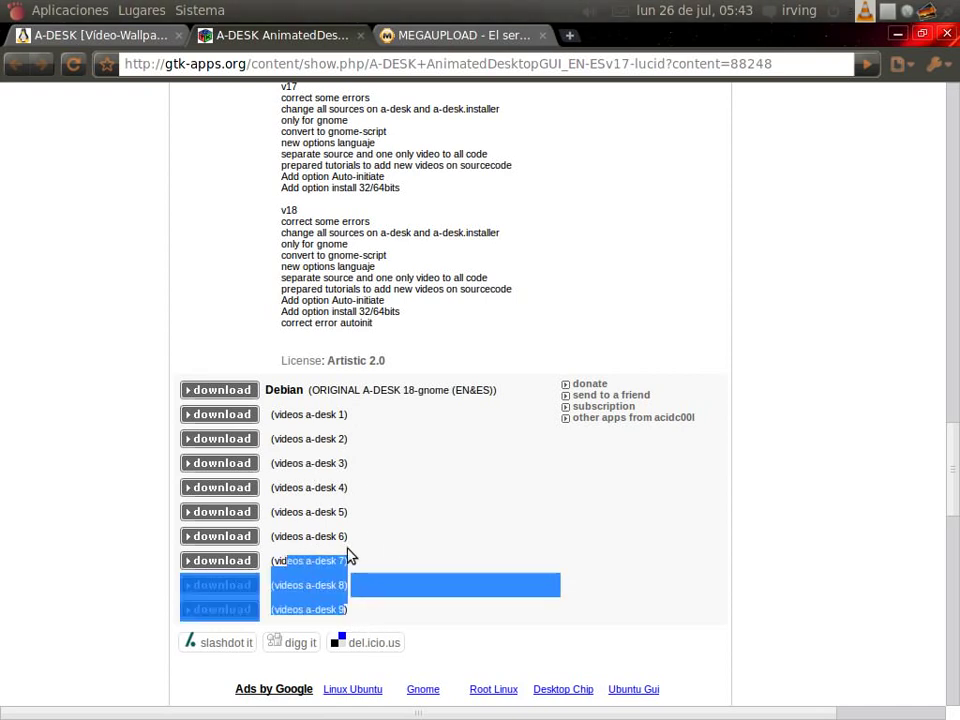
{"action": "left_click", "coordinate": [392, 549]}
{"action": "left_click_drag", "start_coordinate": [358, 609], "coordinate": [262, 391]}
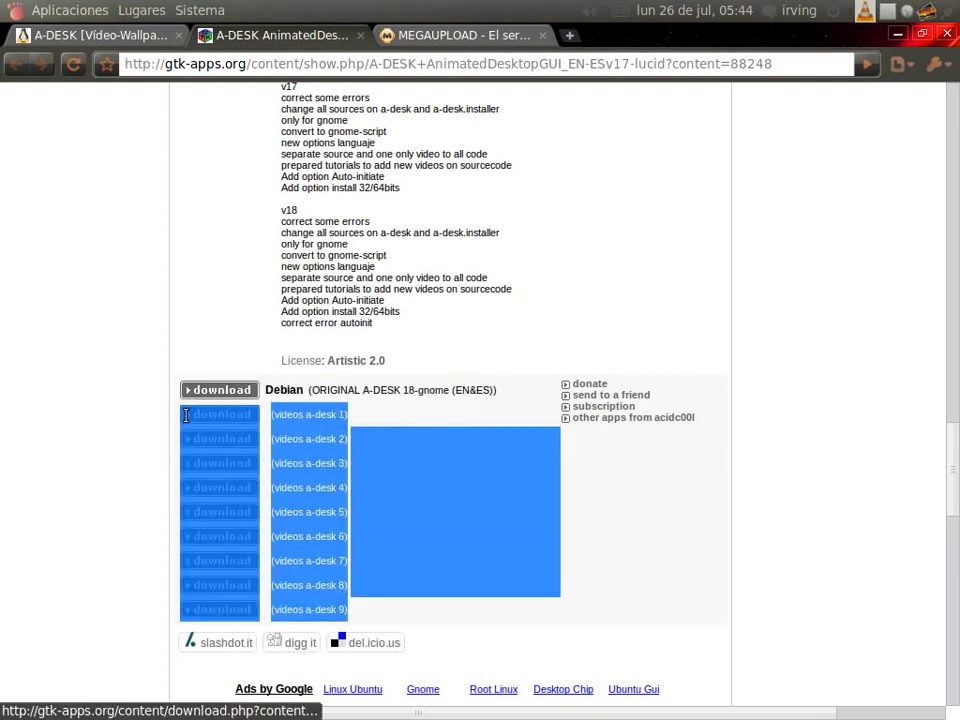
{"action": "left_click", "coordinate": [386, 450]}
Step: View the Megaupload page for adesk-0.18.tar.gz and its captcha field, and return to the Debian package entry on gtk-apps.org
{"action": "key", "text": "ctrl+Tab"}
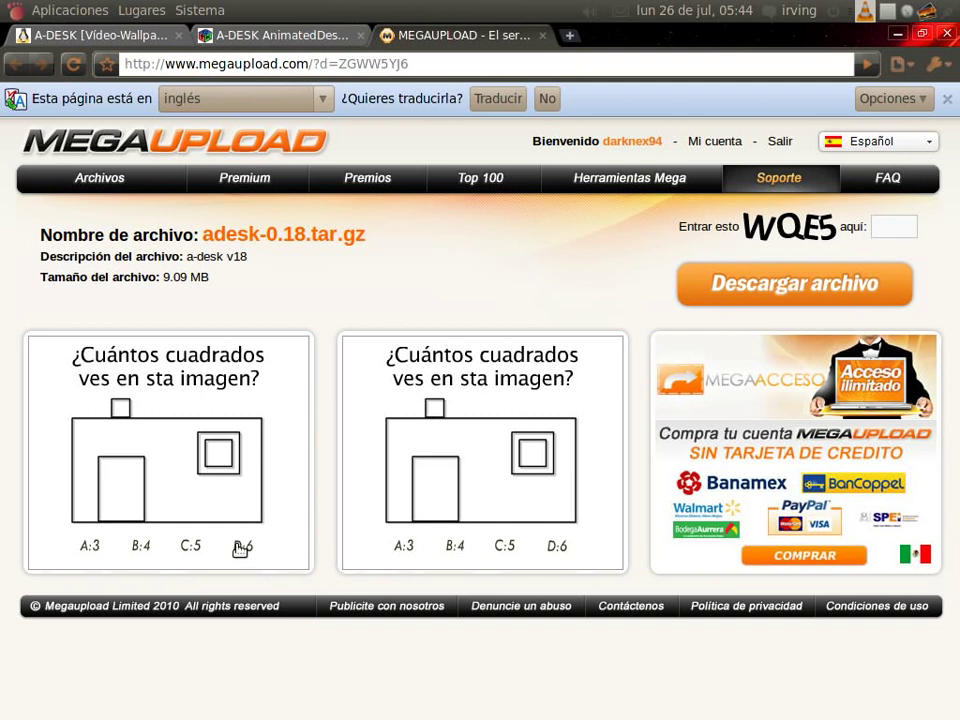
{"action": "left_click", "coordinate": [887, 229]}
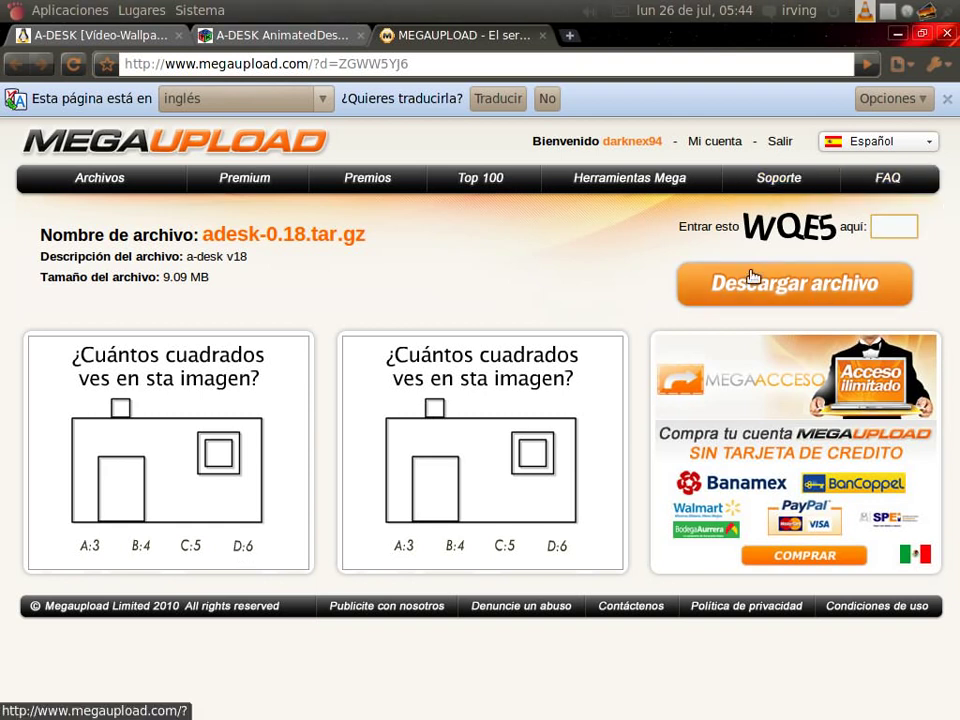
{"action": "left_click", "coordinate": [240, 38]}
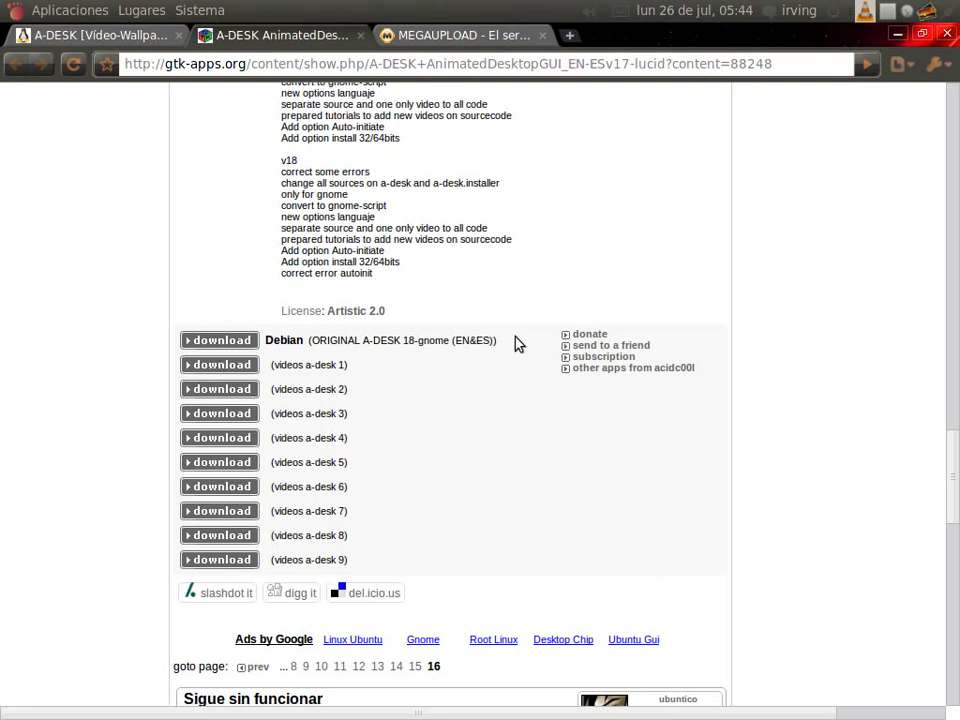
{"action": "left_click_drag", "start_coordinate": [514, 343], "coordinate": [270, 340]}
{"action": "left_click", "coordinate": [304, 356]}
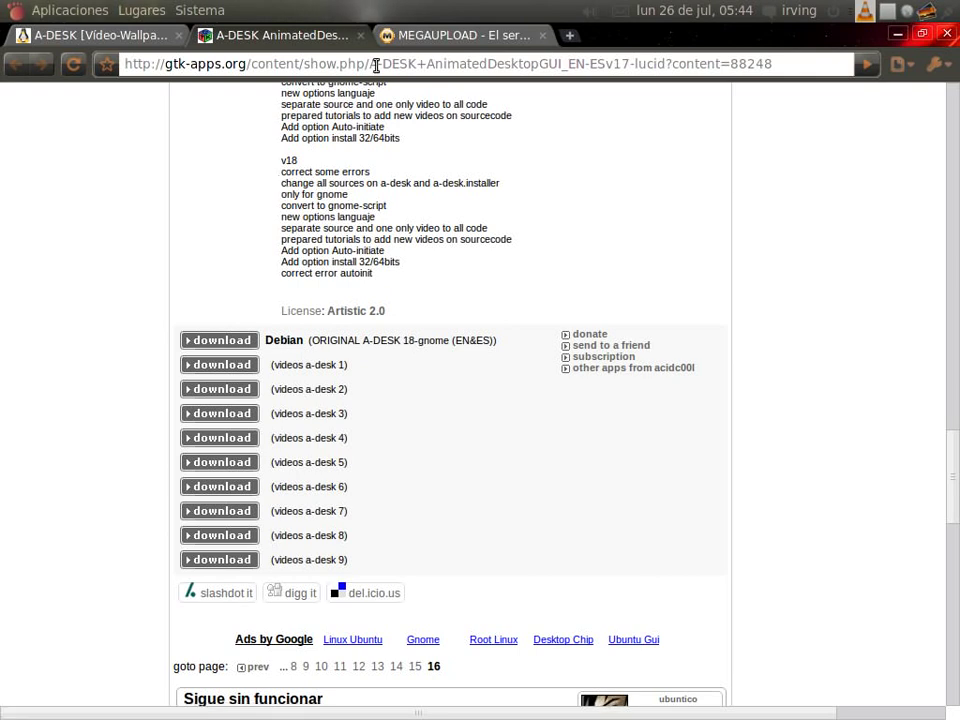
Step: Return to the Megaupload page for adesk-0.18.tar.gz, then minimize the browser and close the terminal window
{"action": "left_click", "coordinate": [225, 341]}
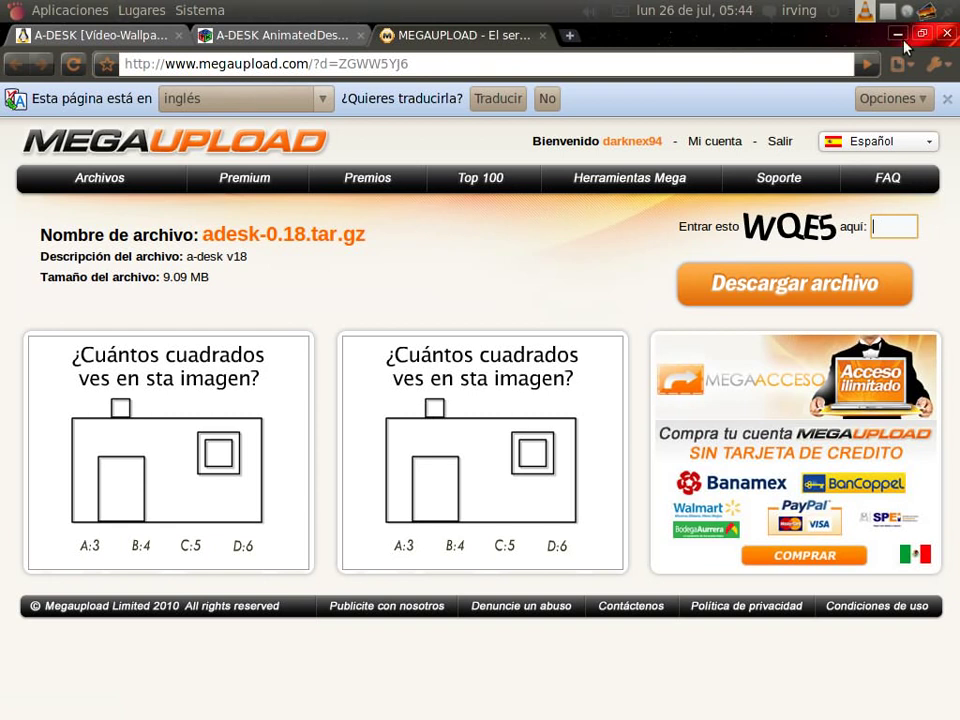
{"action": "left_click", "coordinate": [100, 35]}
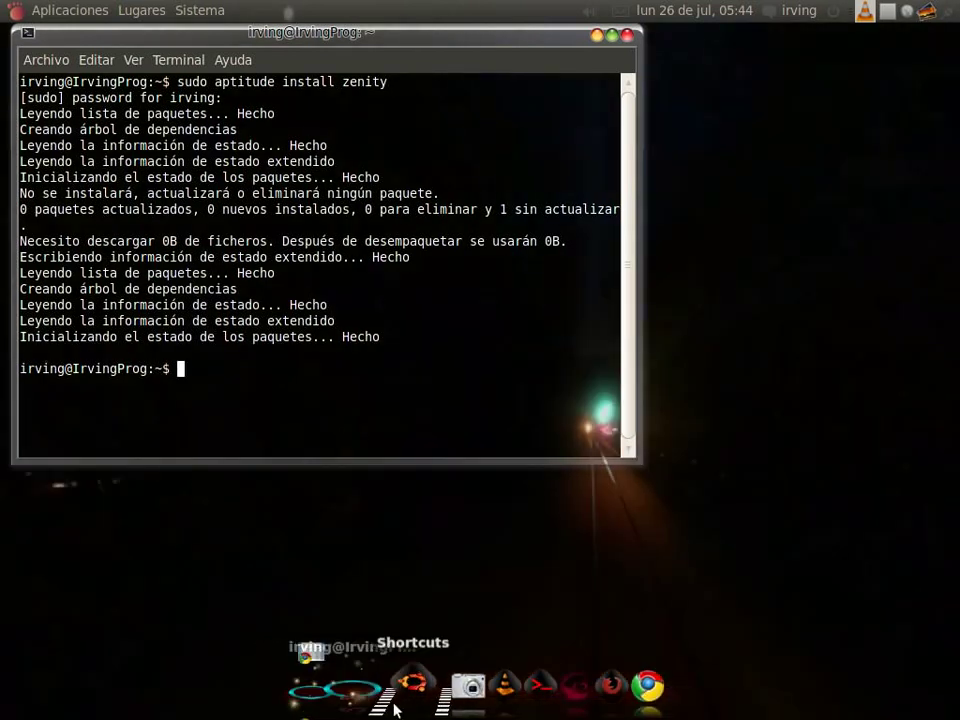
{"action": "left_click", "coordinate": [410, 705]}
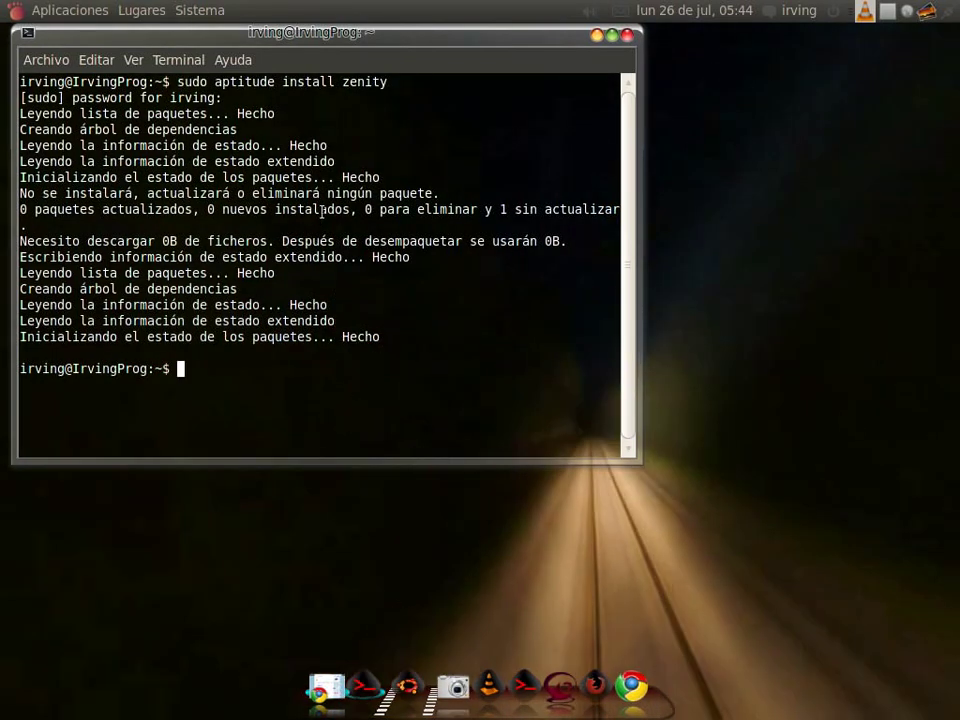
{"action": "left_click", "coordinate": [630, 37]}
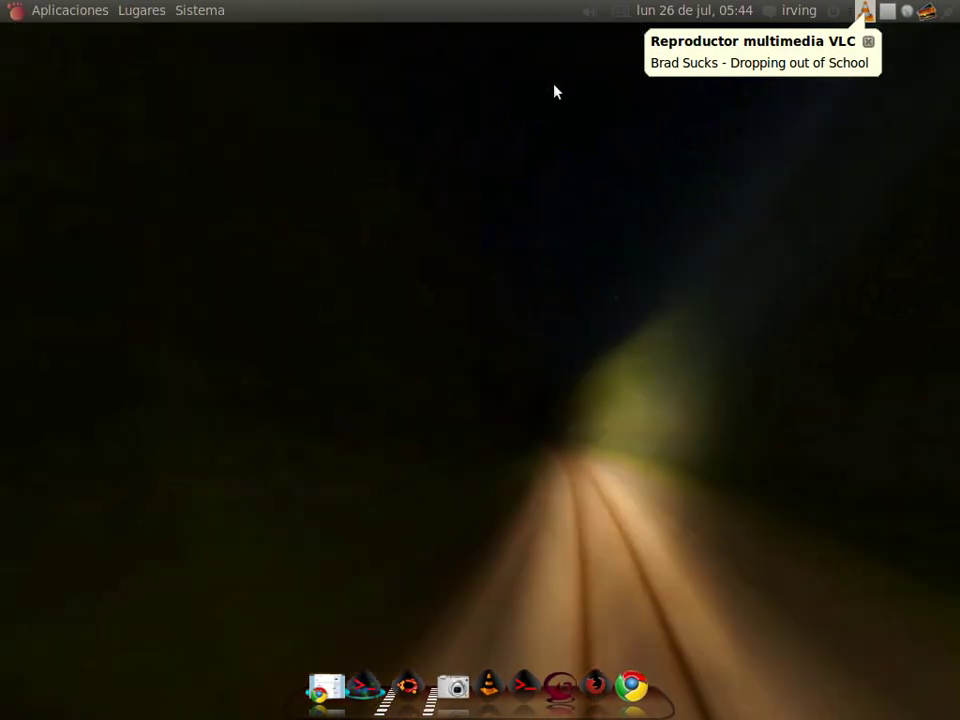
Step: Open the Descargas folder and examine the adesk-0.18.tar.gz archive and its available file actions, including Extraer aquí
{"action": "left_click", "coordinate": [406, 688]}
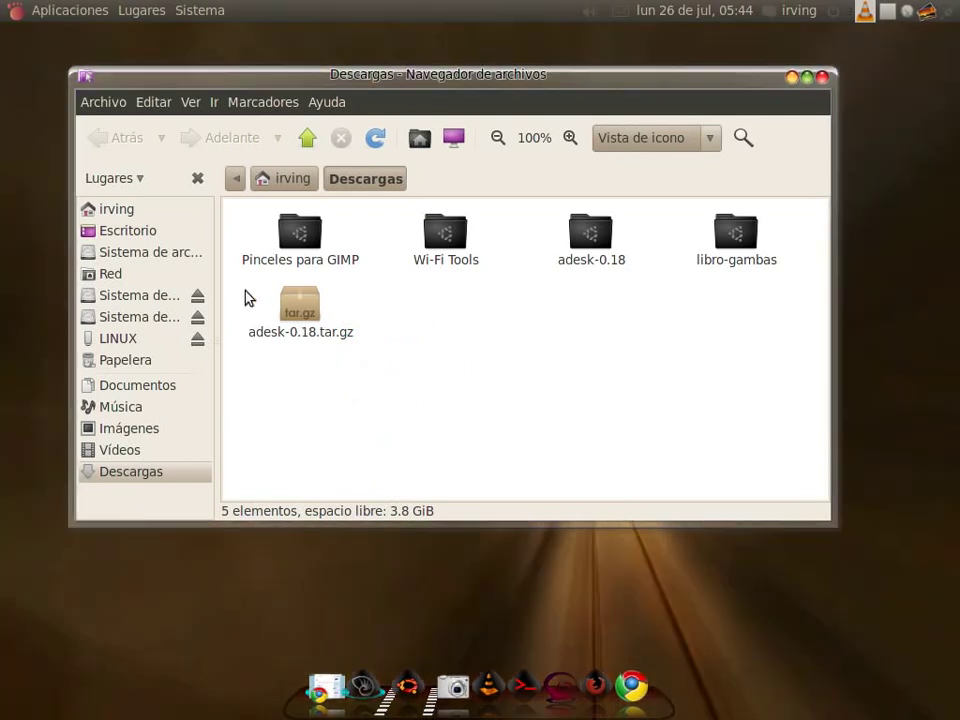
{"action": "left_click", "coordinate": [249, 298]}
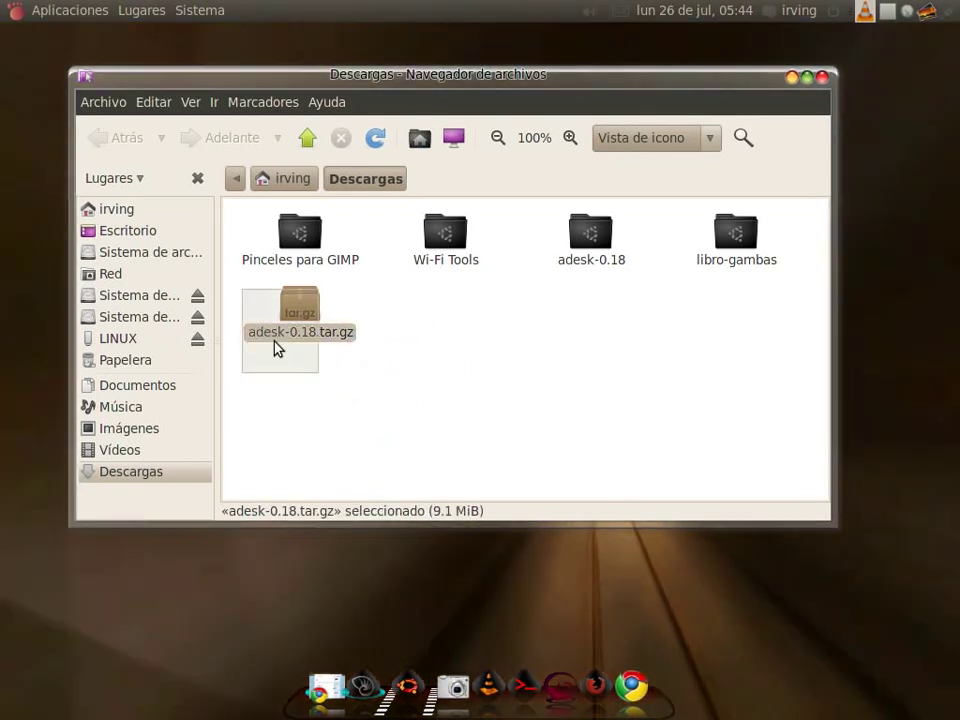
{"action": "left_click", "coordinate": [364, 374]}
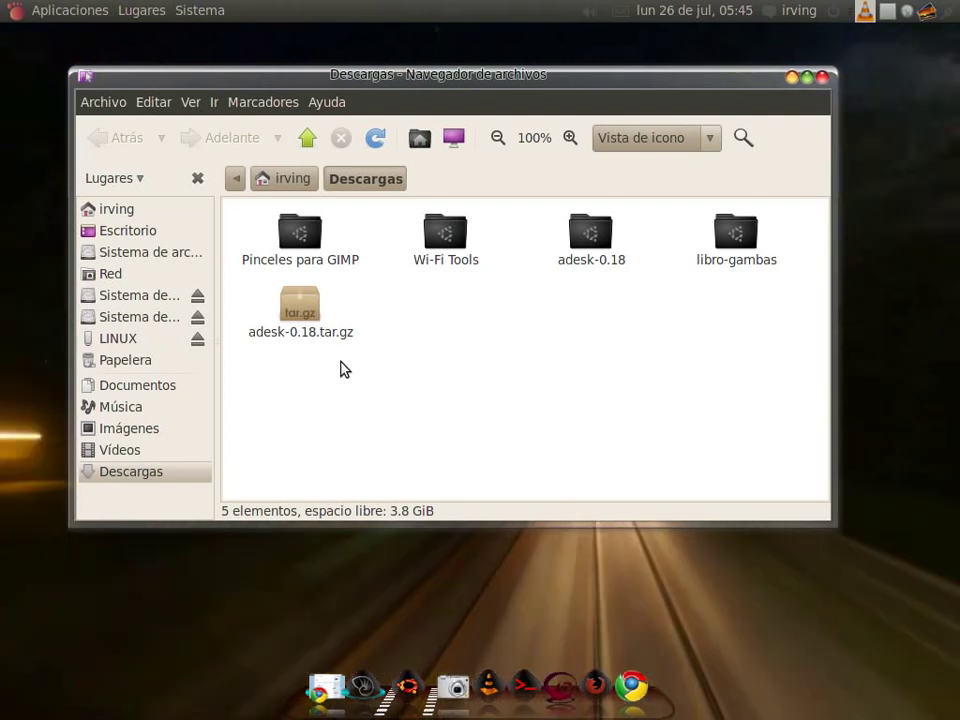
{"action": "key", "text": "space"}
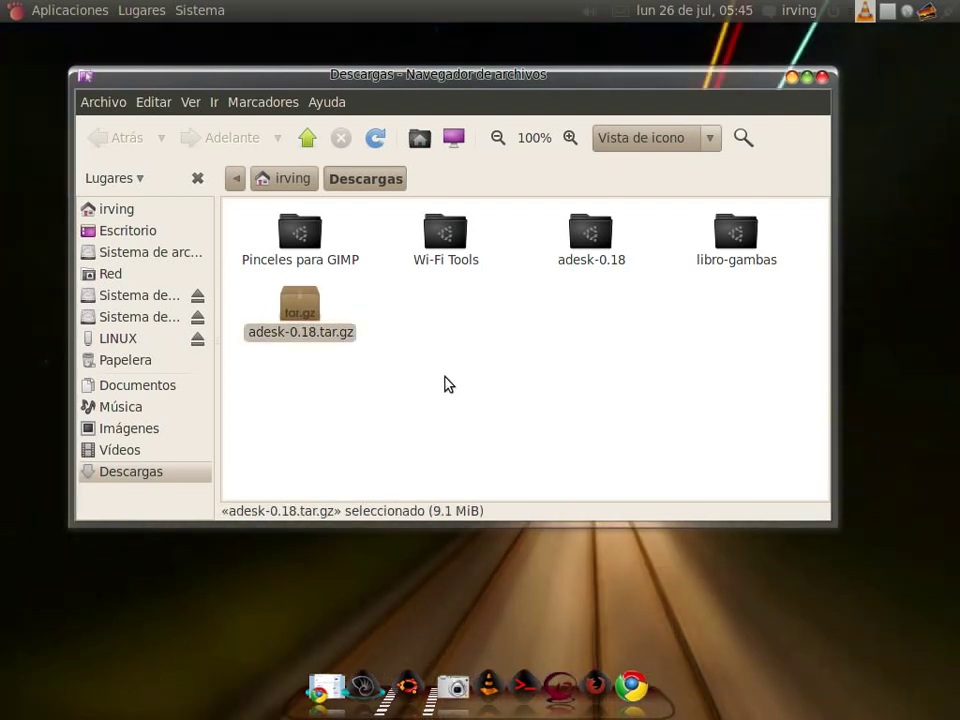
{"action": "left_click", "coordinate": [339, 354]}
{"action": "right_click", "coordinate": [304, 338]}
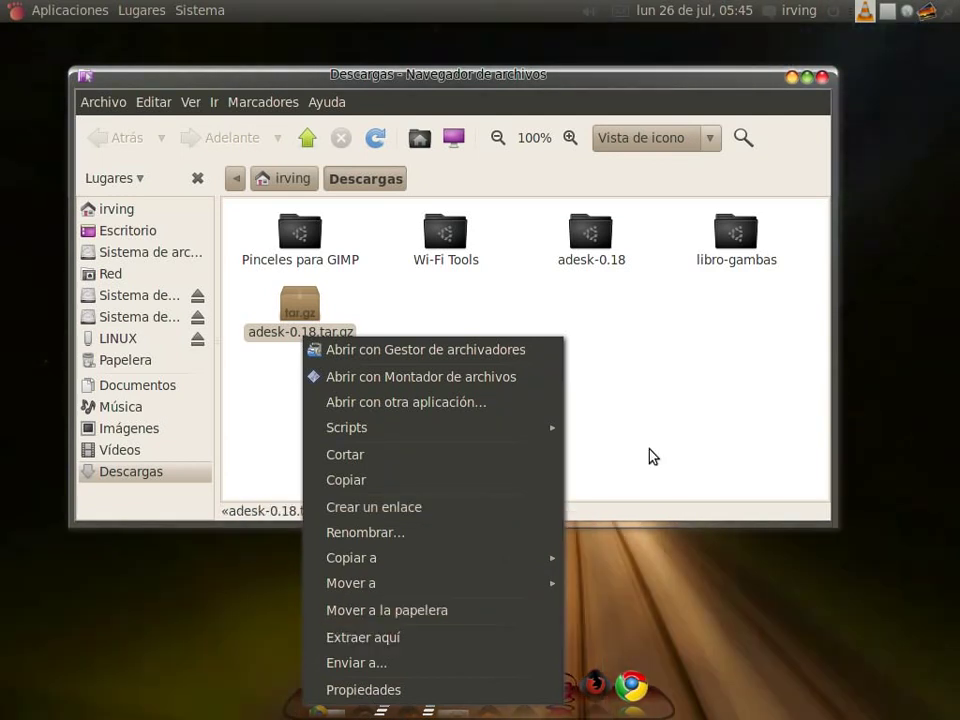
{"action": "left_click", "coordinate": [650, 455]}
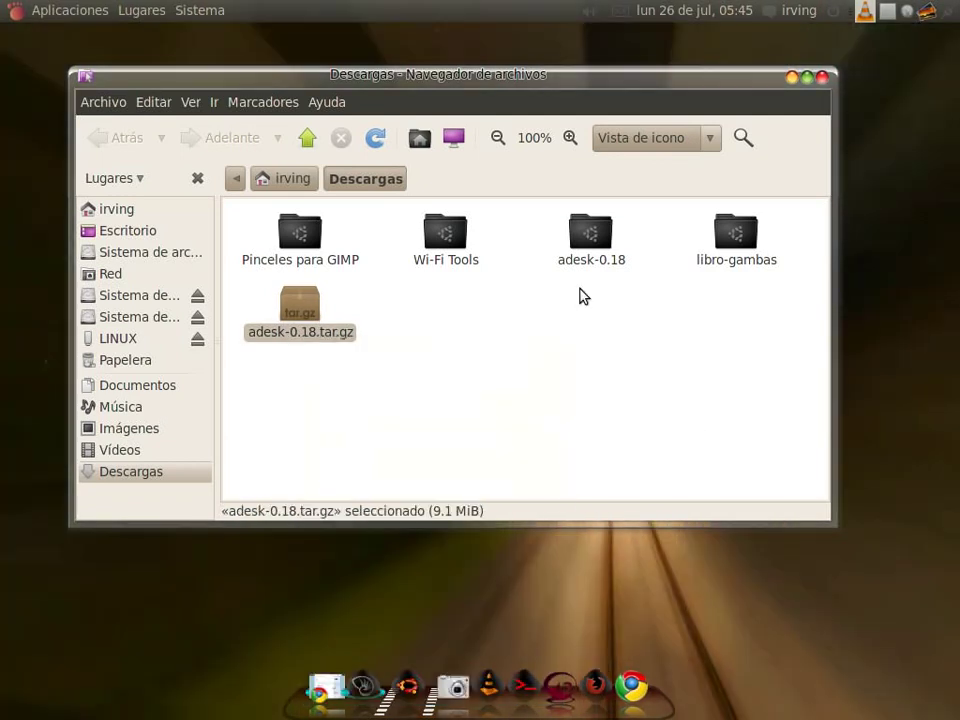
Step: Open the extracted adesk-0.18 folder inside Descargas
{"action": "left_click_drag", "start_coordinate": [638, 317], "coordinate": [535, 235]}
{"action": "left_click", "coordinate": [644, 332]}
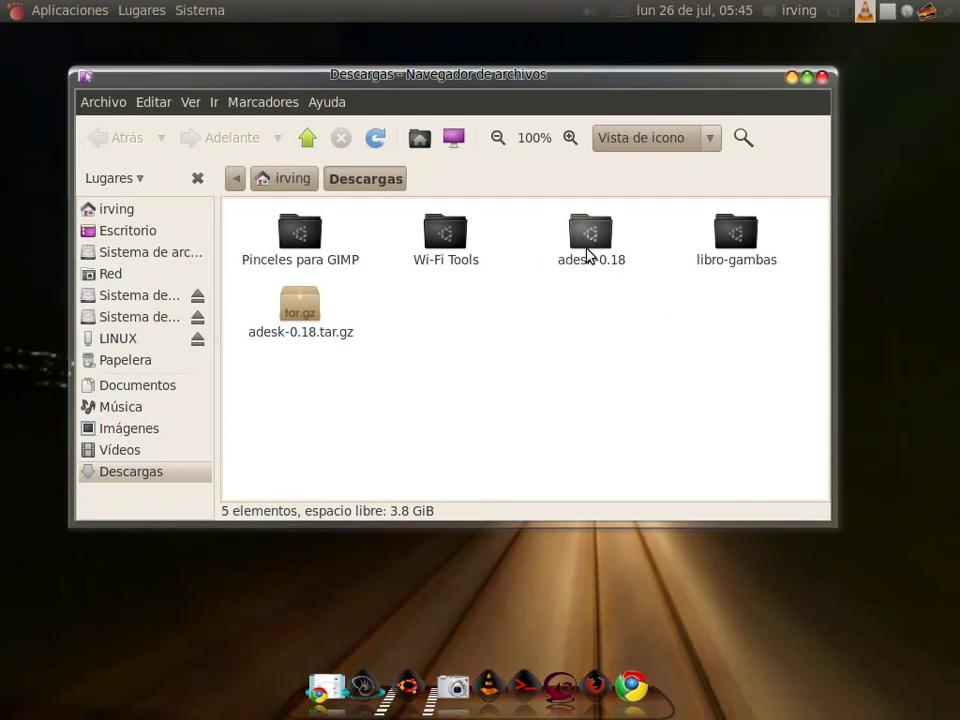
{"action": "double_click", "coordinate": [589, 253]}
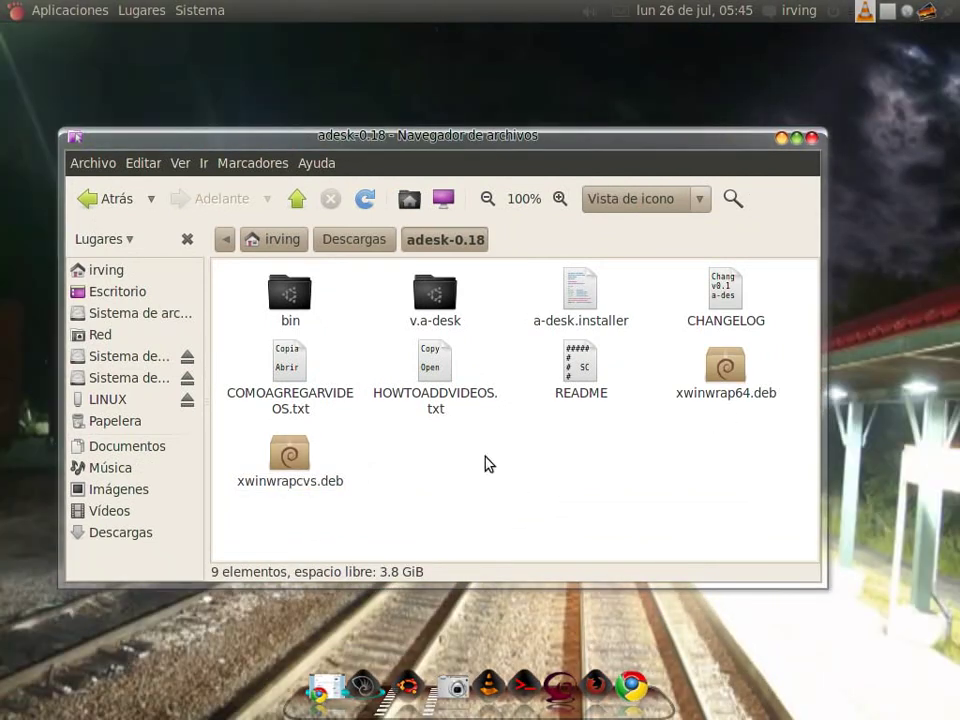
Step: Examine the two xwinwrap packages in the adesk-0.18 folder, xwinwrapcvs.deb and the 64-bit xwinwrap64.deb
{"action": "left_click", "coordinate": [283, 483]}
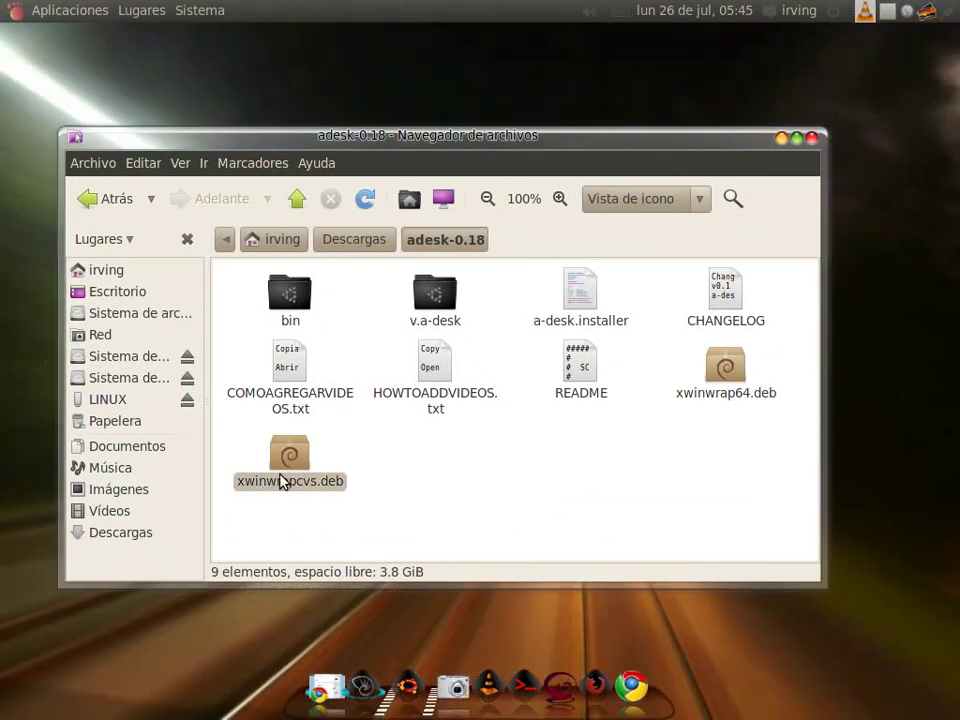
{"action": "left_click", "coordinate": [455, 490]}
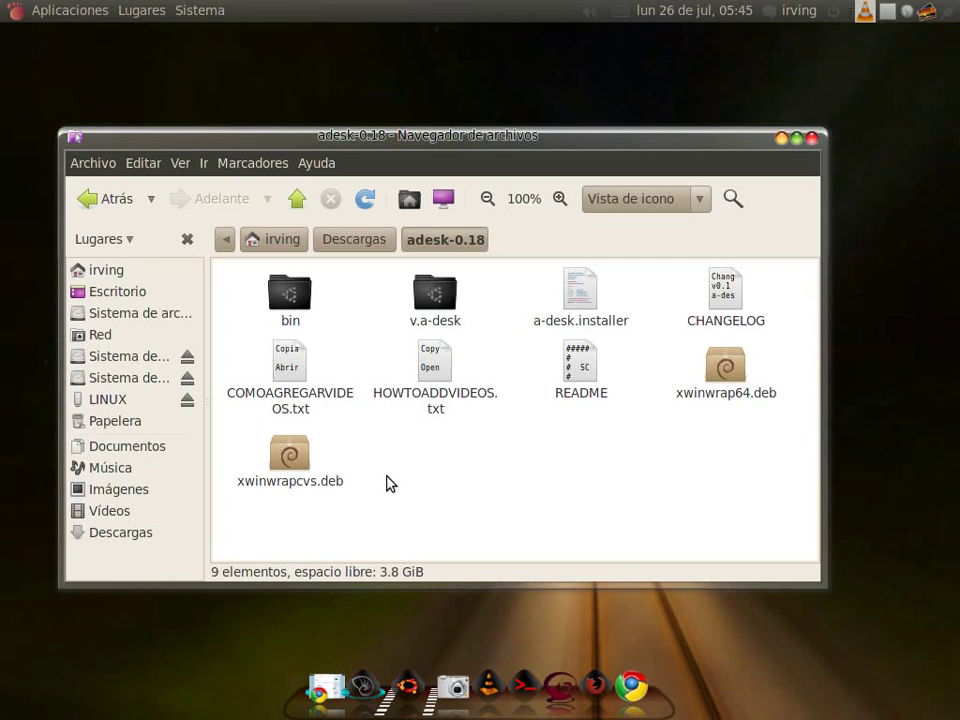
{"action": "left_click", "coordinate": [740, 393]}
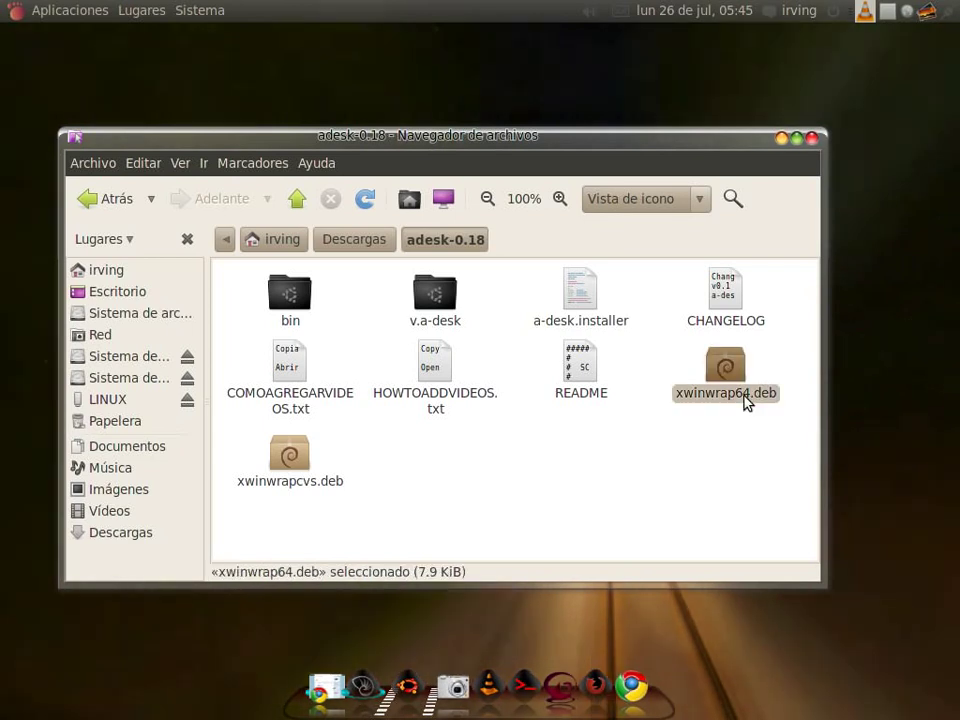
{"action": "left_click", "coordinate": [540, 440]}
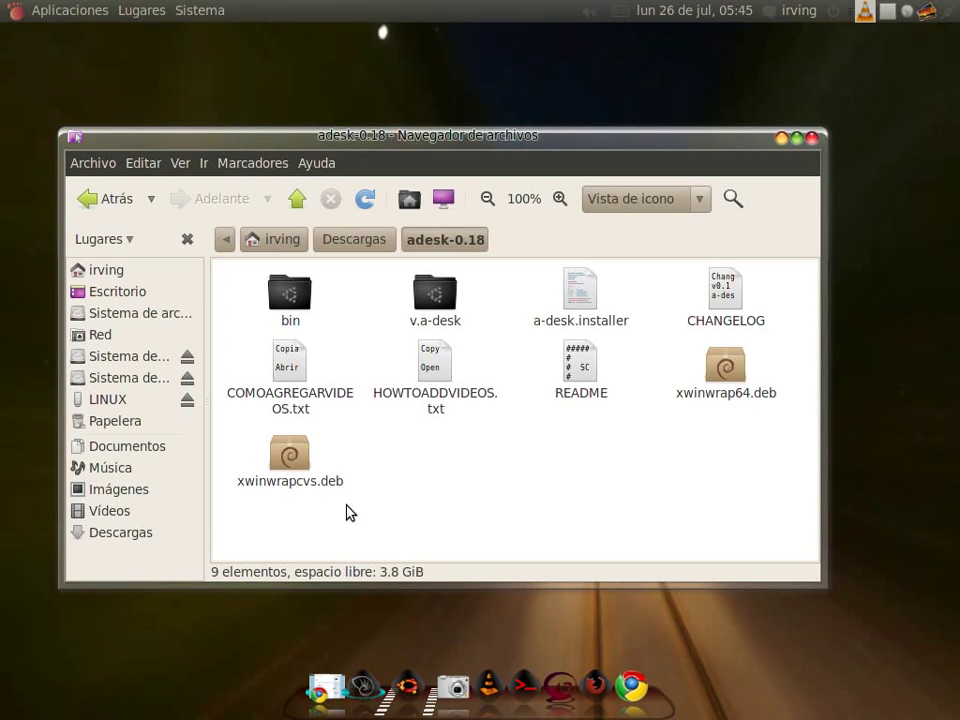
{"action": "left_click_drag", "start_coordinate": [782, 443], "coordinate": [801, 429]}
{"action": "left_click", "coordinate": [671, 392]}
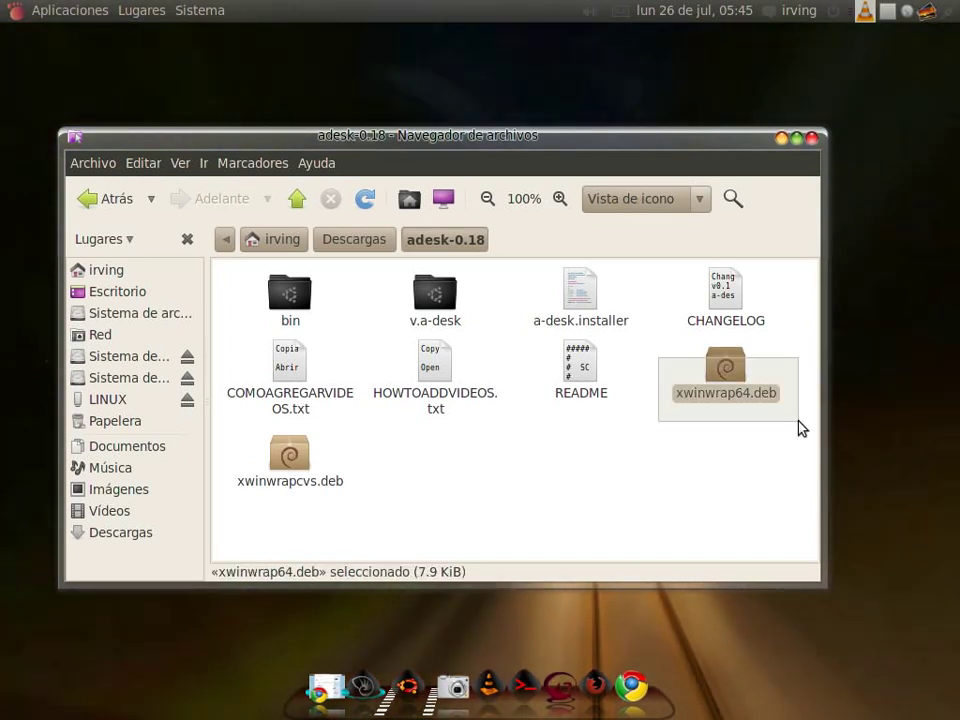
{"action": "left_click", "coordinate": [793, 449]}
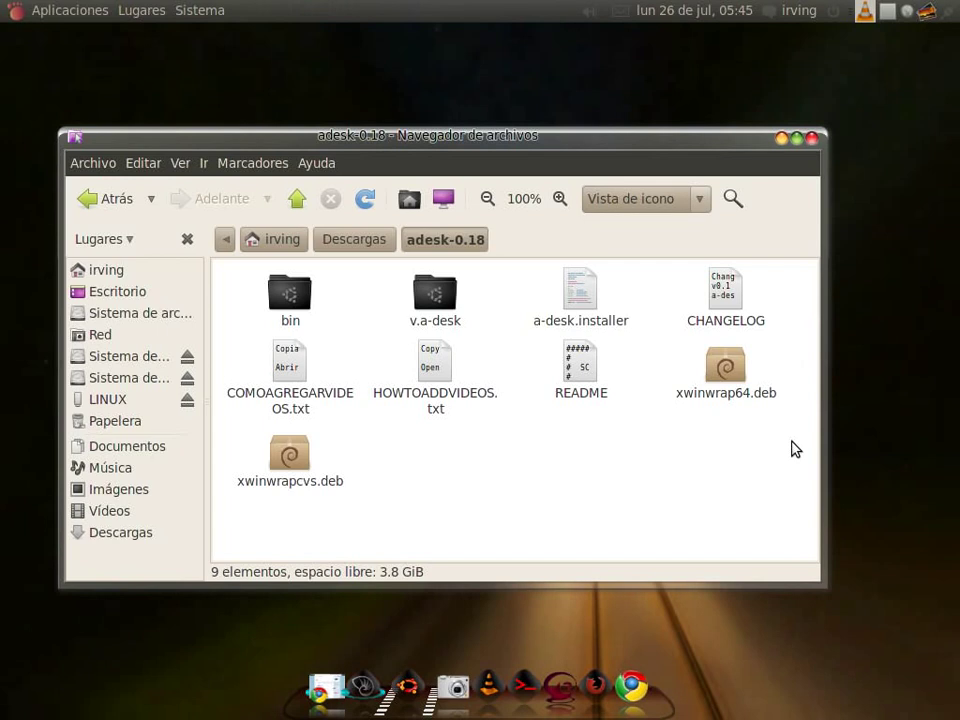
{"action": "left_click_drag", "start_coordinate": [386, 437], "coordinate": [300, 516]}
{"action": "left_click", "coordinate": [421, 519]}
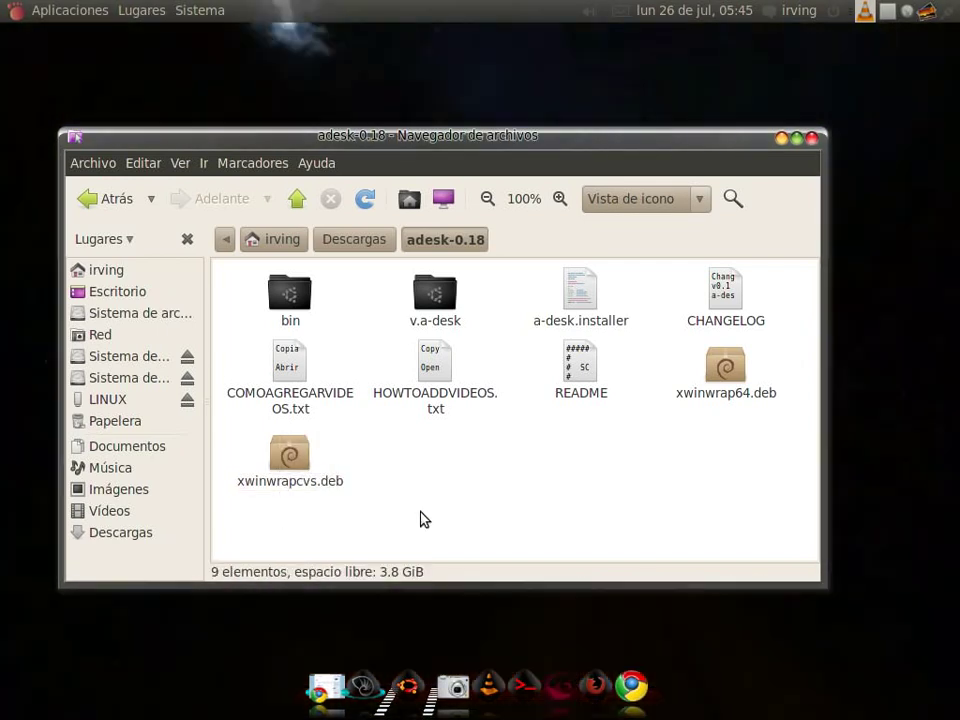
{"action": "left_click_drag", "start_coordinate": [386, 517], "coordinate": [255, 461]}
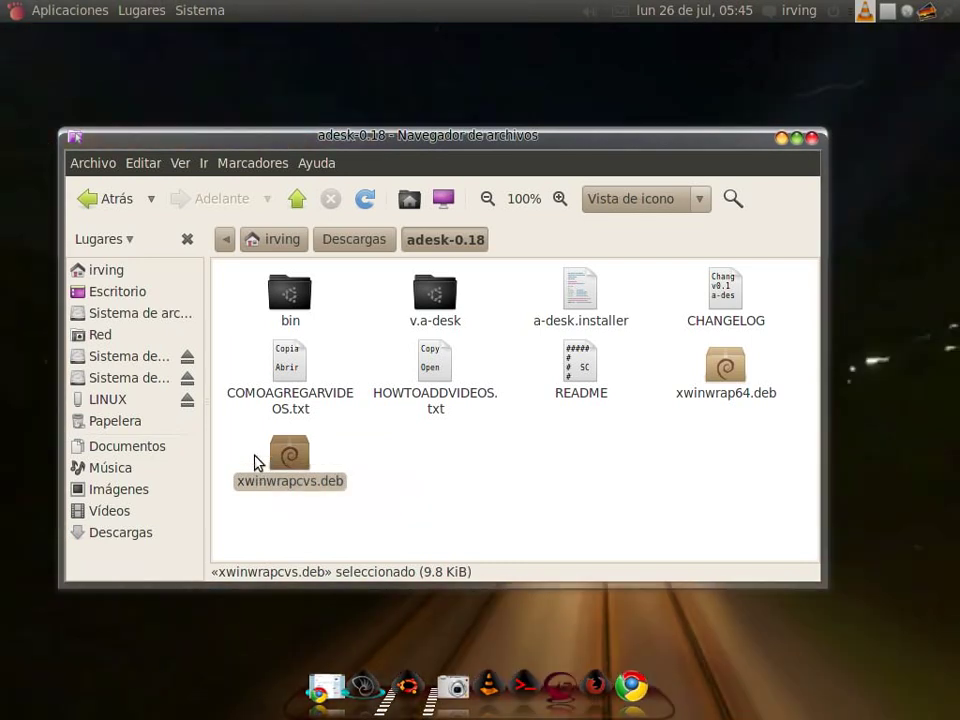
{"action": "left_click", "coordinate": [388, 467]}
{"action": "left_click_drag", "start_coordinate": [660, 354], "coordinate": [776, 424]}
{"action": "left_click", "coordinate": [376, 526]}
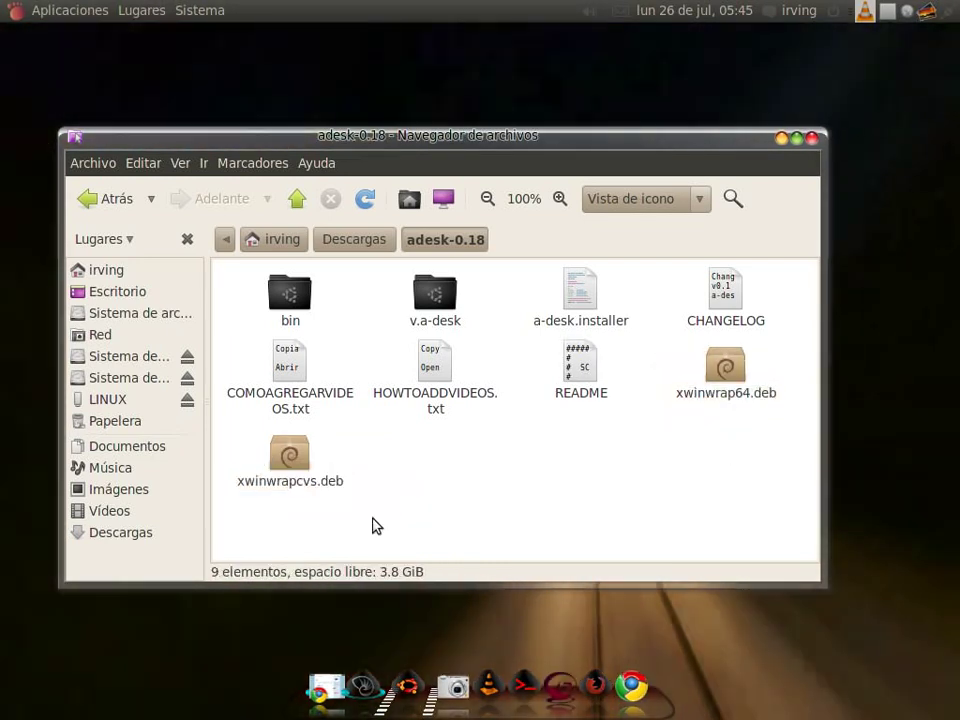
Step: Open xwinwrapcvs.deb in the package installer, check its installation status and close the installer
{"action": "left_click", "coordinate": [282, 482]}
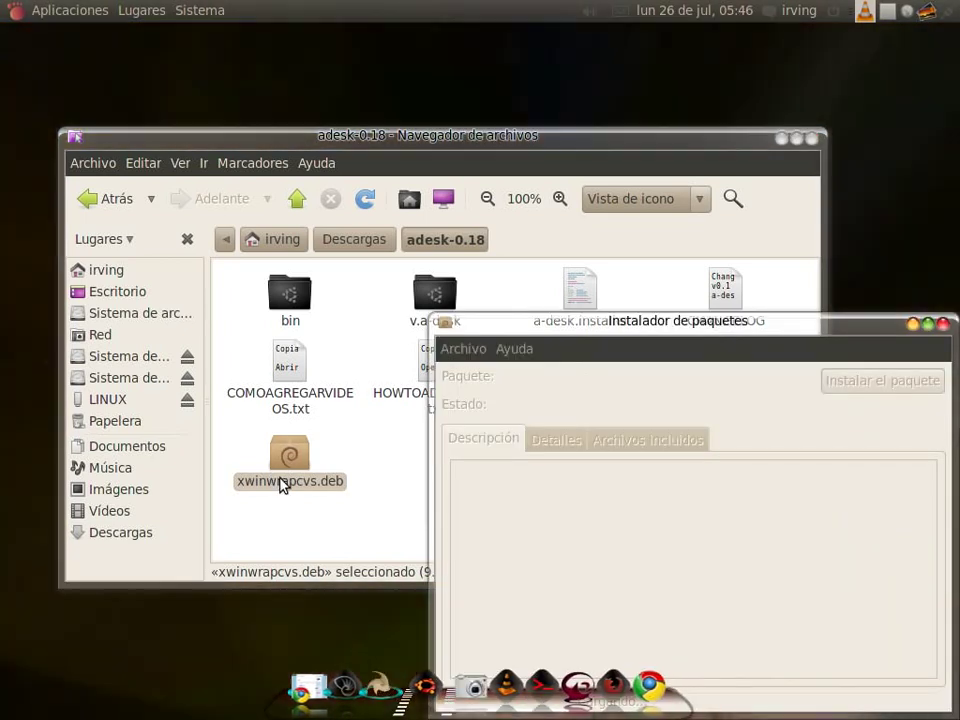
{"action": "left_click", "coordinate": [580, 295]}
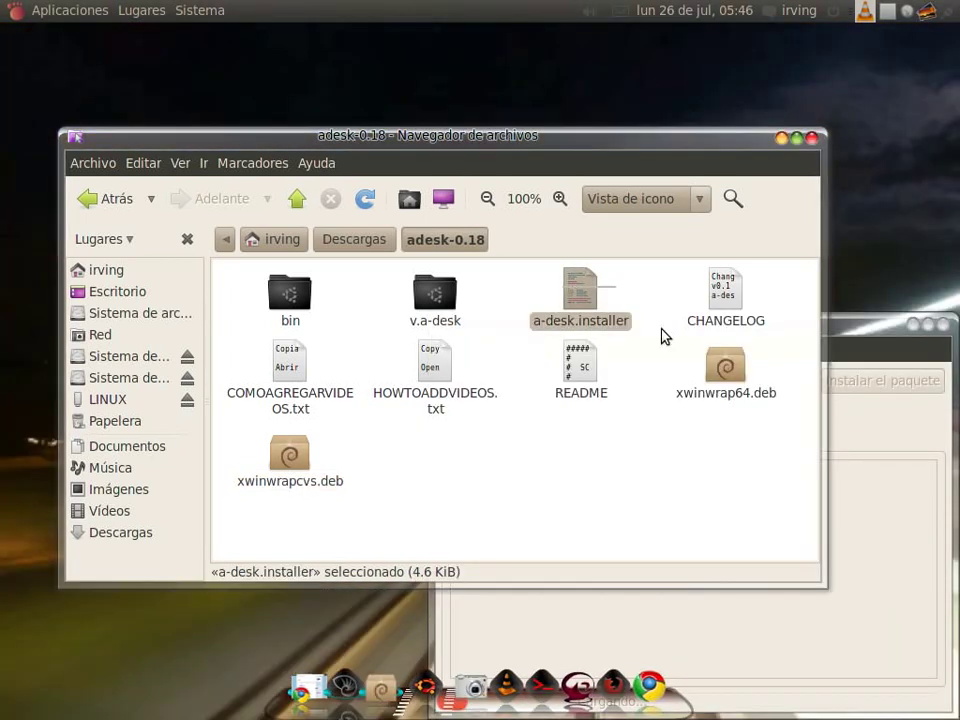
{"action": "left_click_drag", "start_coordinate": [630, 330], "coordinate": [632, 467]}
{"action": "left_click", "coordinate": [836, 521]}
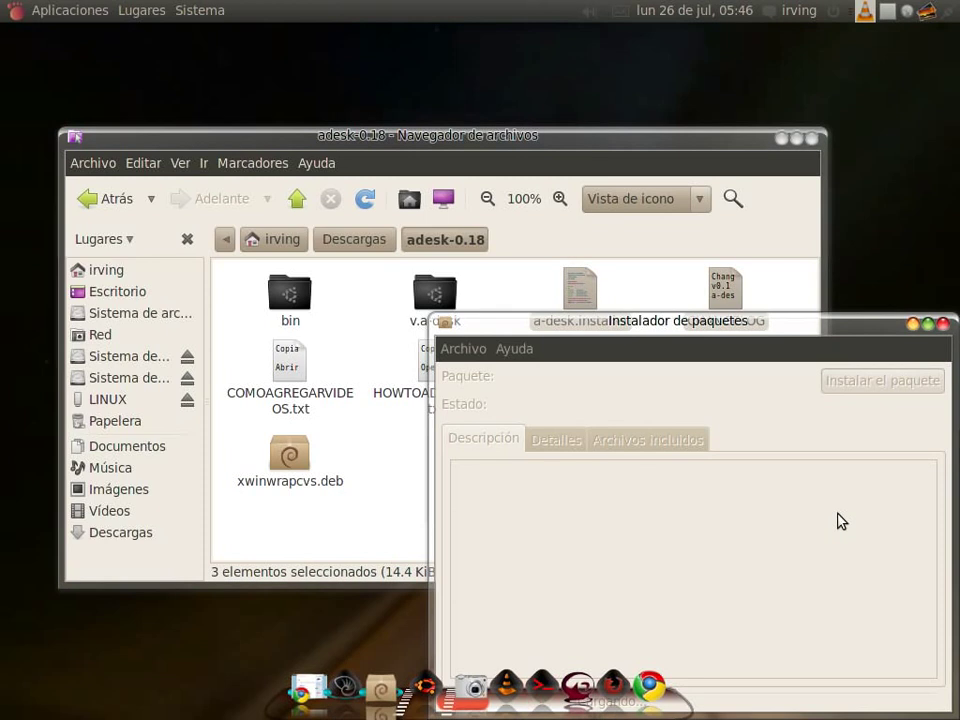
{"action": "left_click_drag", "start_coordinate": [741, 346], "coordinate": [519, 199]}
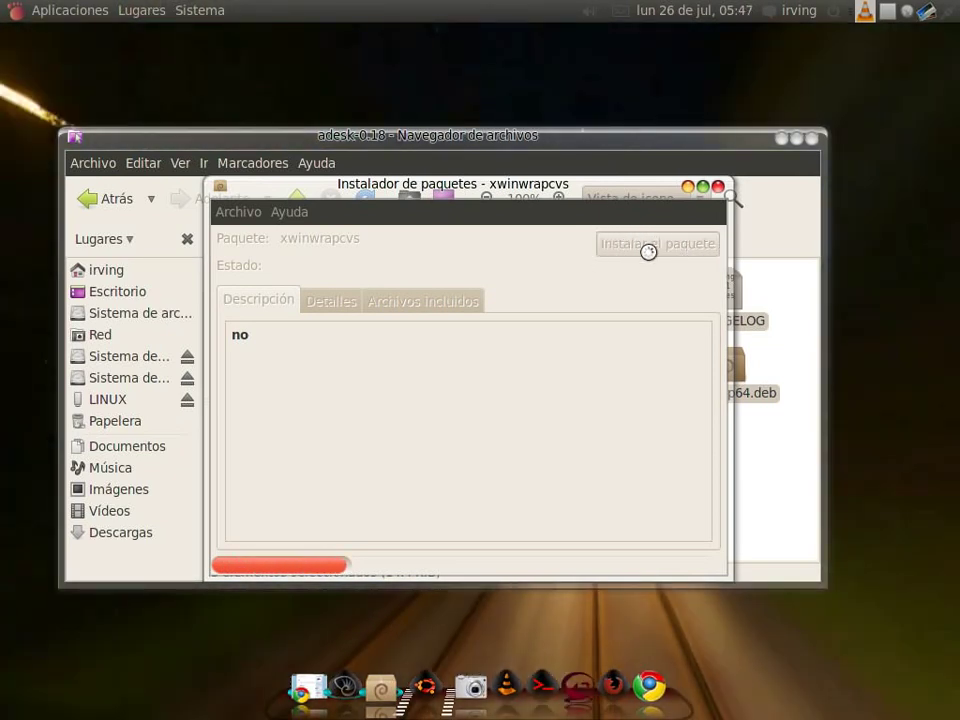
{"action": "left_click_drag", "start_coordinate": [578, 189], "coordinate": [609, 164]}
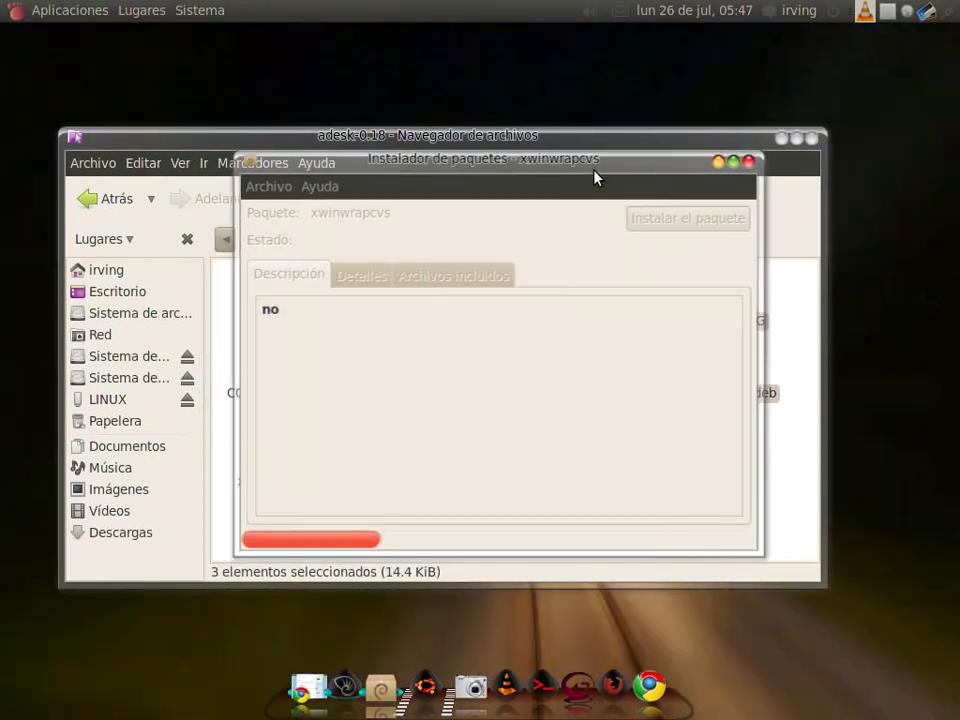
{"action": "left_click_drag", "start_coordinate": [596, 178], "coordinate": [557, 191]}
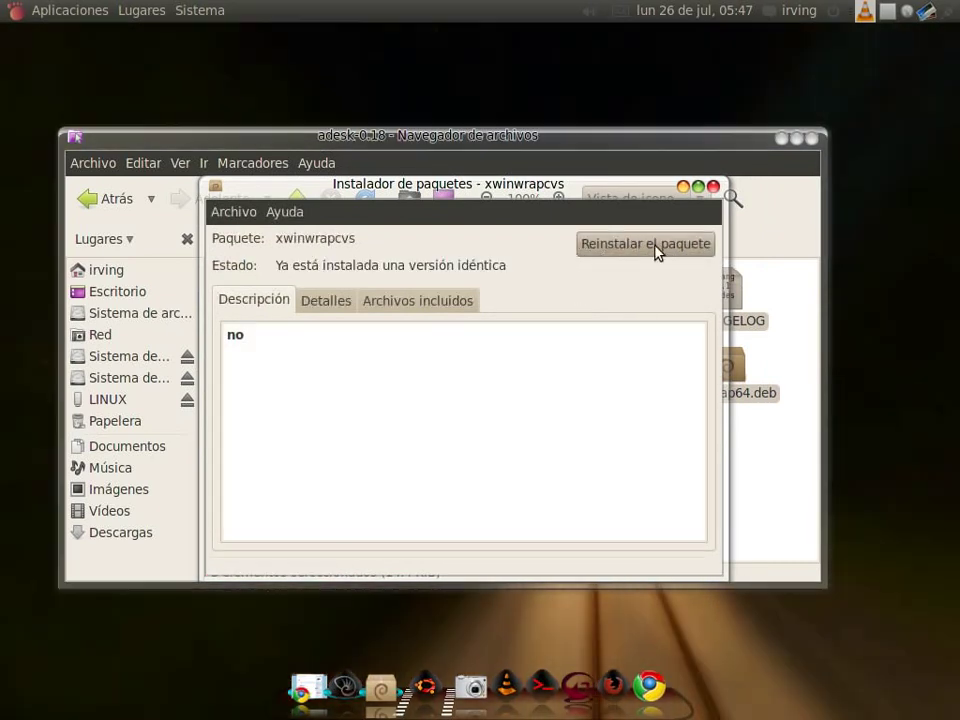
{"action": "left_click_drag", "start_coordinate": [537, 210], "coordinate": [548, 175]}
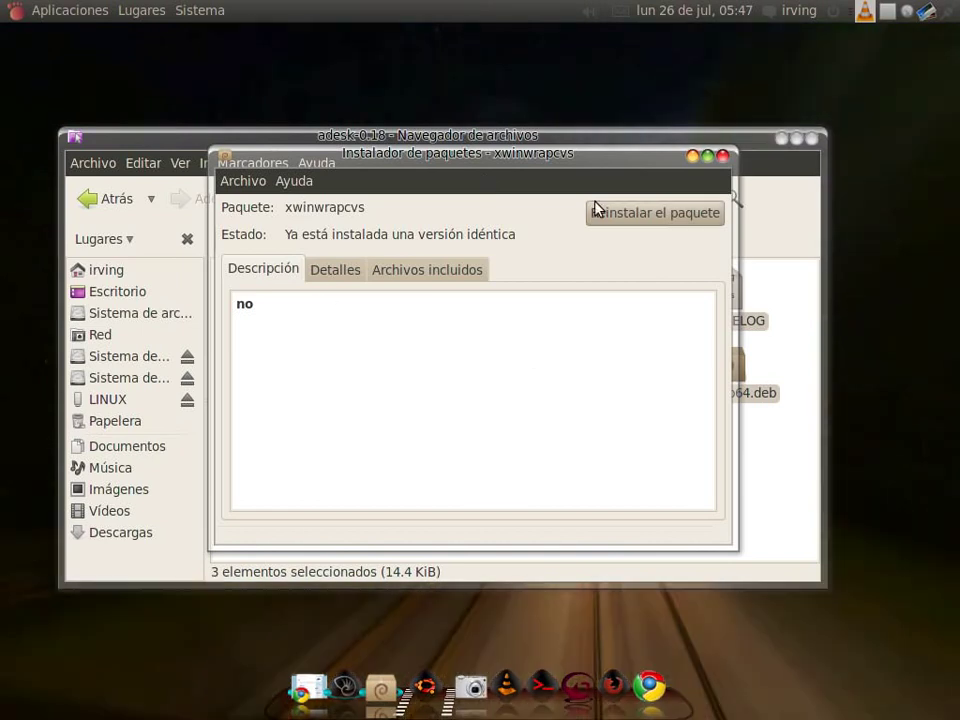
{"action": "left_click_drag", "start_coordinate": [559, 154], "coordinate": [519, 156]}
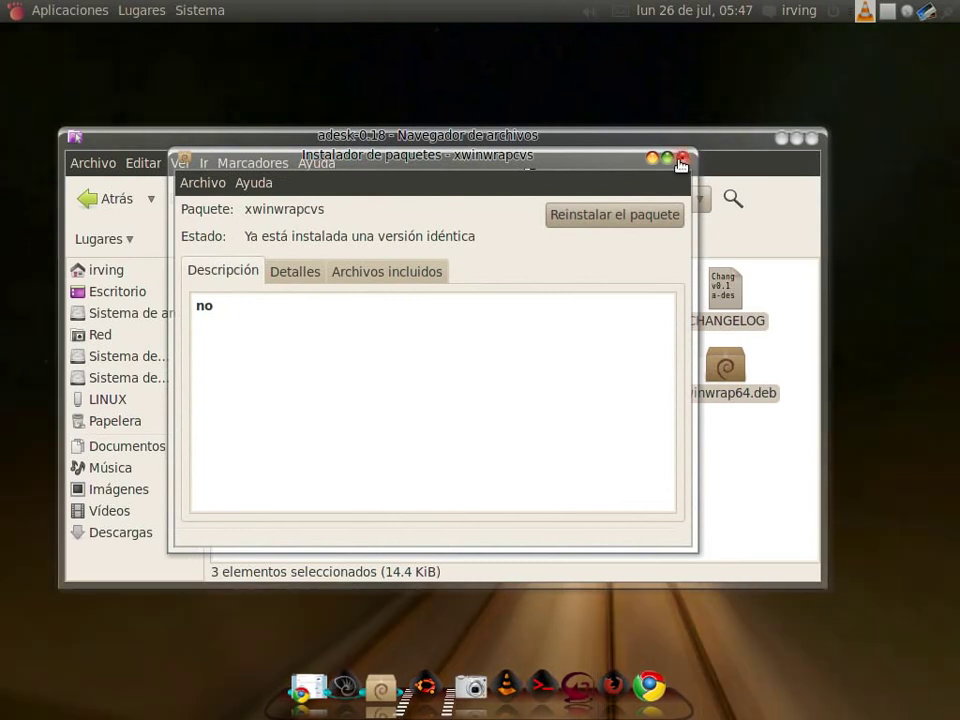
{"action": "left_click", "coordinate": [683, 158]}
Step: Run a-desk.installer in a terminal and minimize the adesk-0.18 folder window
{"action": "left_click", "coordinate": [513, 341]}
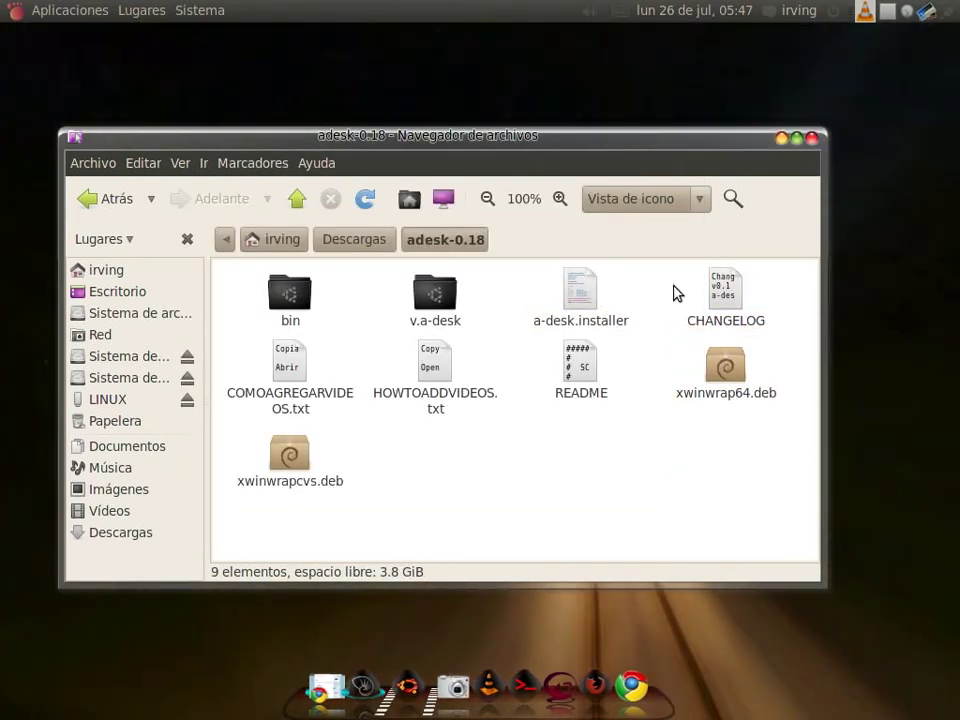
{"action": "left_click", "coordinate": [588, 306]}
{"action": "left_click", "coordinate": [540, 347]}
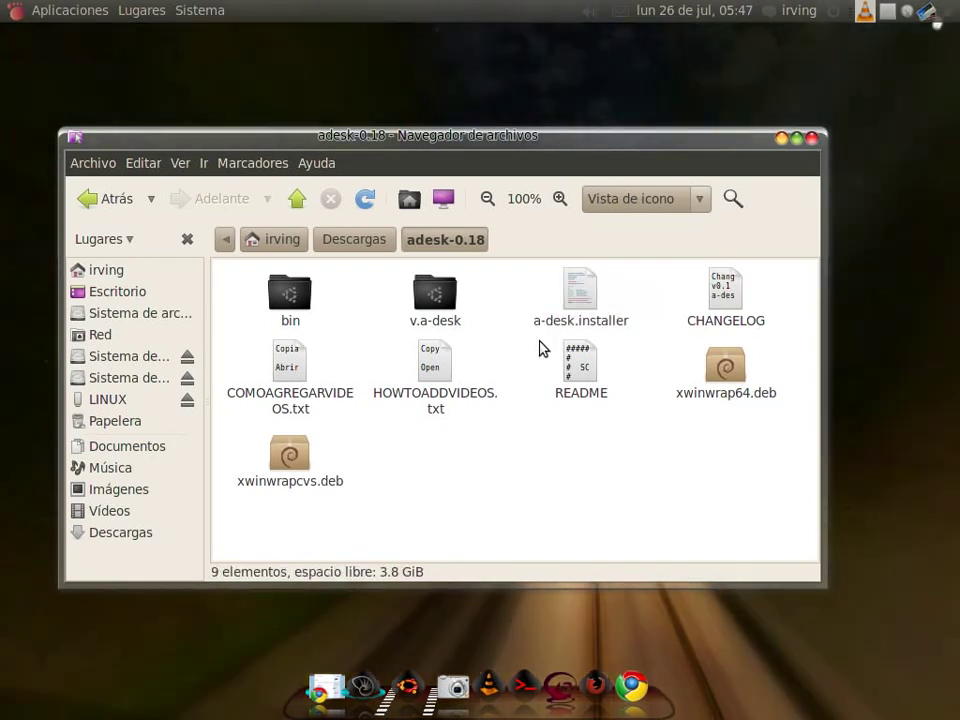
{"action": "left_click", "coordinate": [597, 314]}
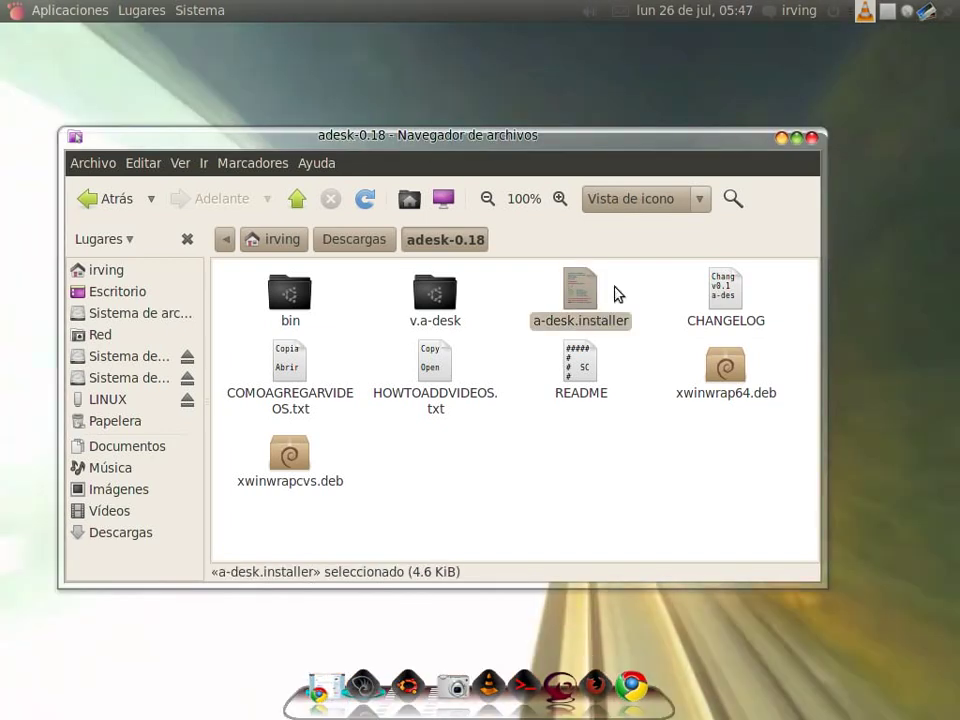
{"action": "double_click", "coordinate": [580, 323]}
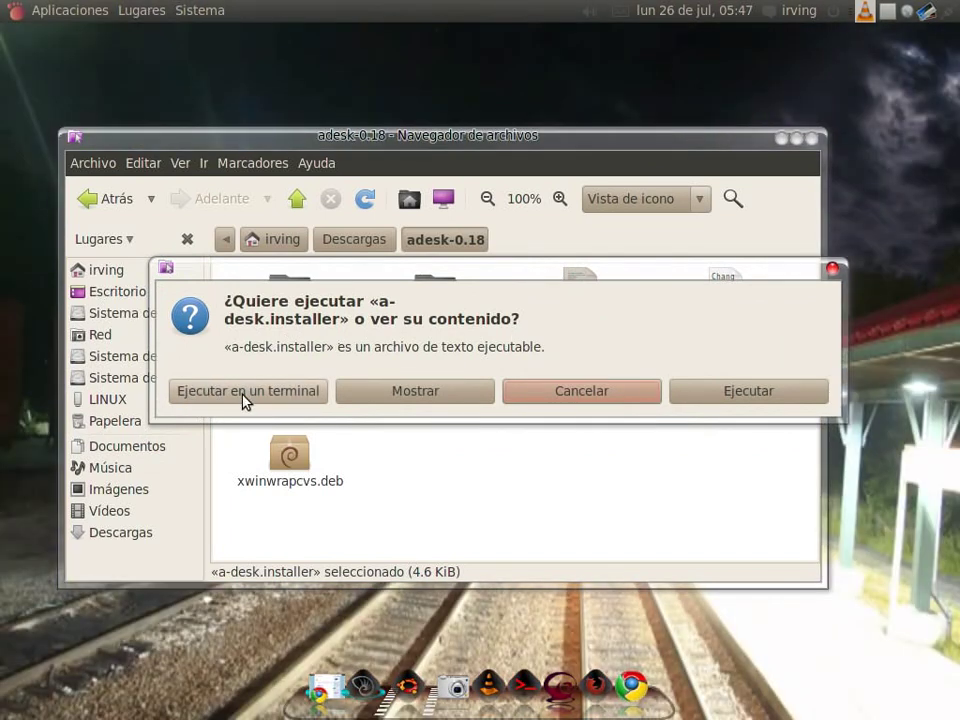
{"action": "left_click", "coordinate": [245, 396]}
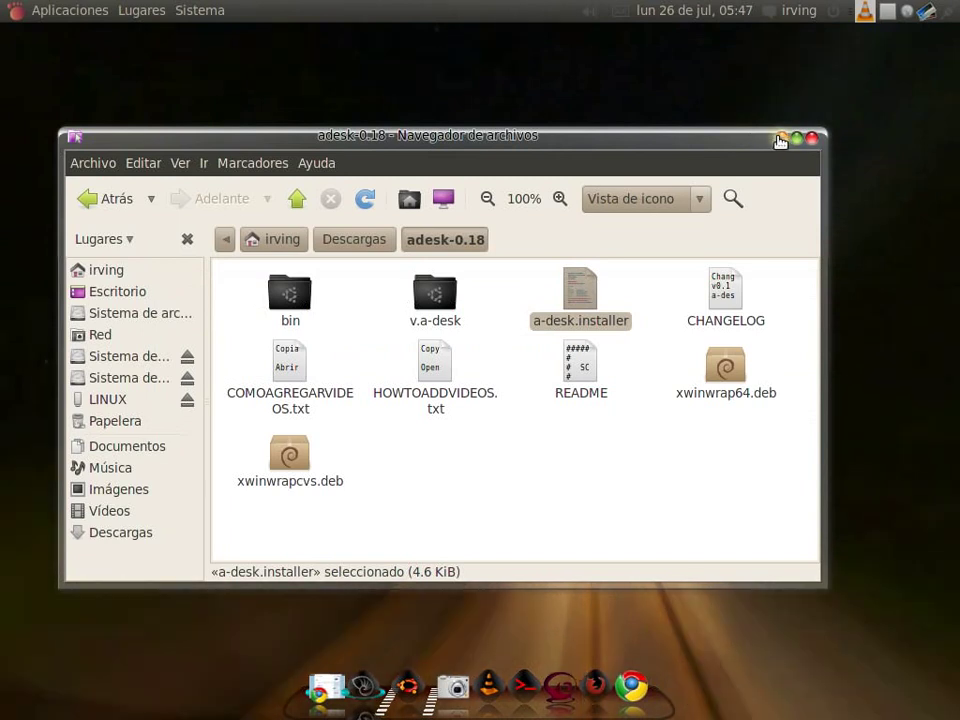
{"action": "left_click", "coordinate": [780, 139]}
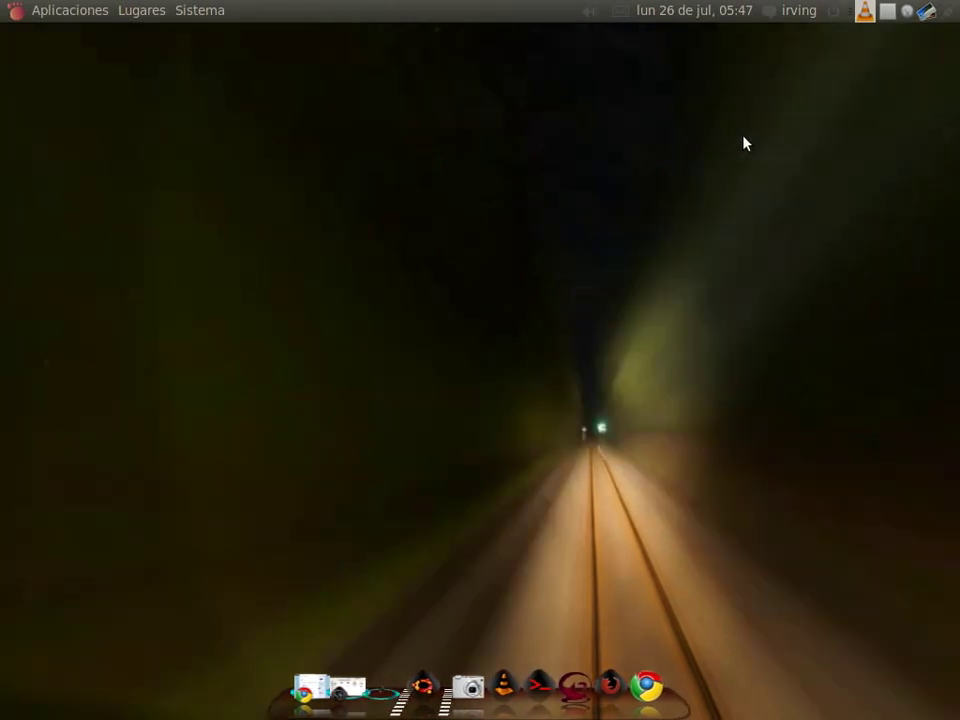
Step: Choose Install a-desk SPANISH 32bits in the a-desk installer and start the installation
{"action": "key", "text": "ctrl+alt+t"}
{"action": "left_click_drag", "start_coordinate": [331, 38], "coordinate": [354, 41]}
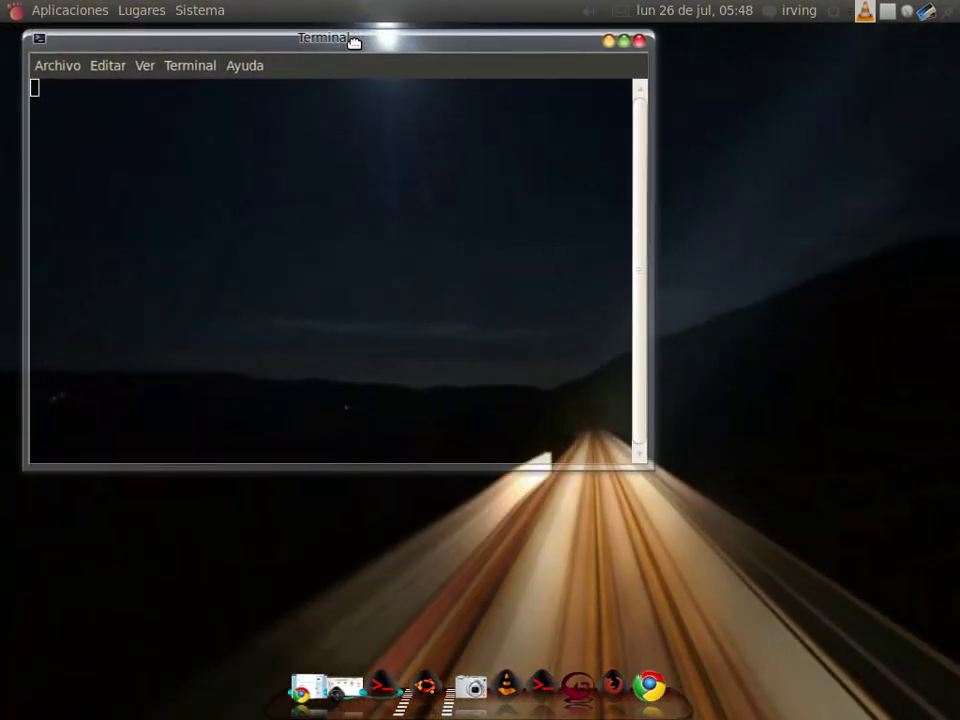
{"action": "left_click_drag", "start_coordinate": [472, 222], "coordinate": [373, 125]}
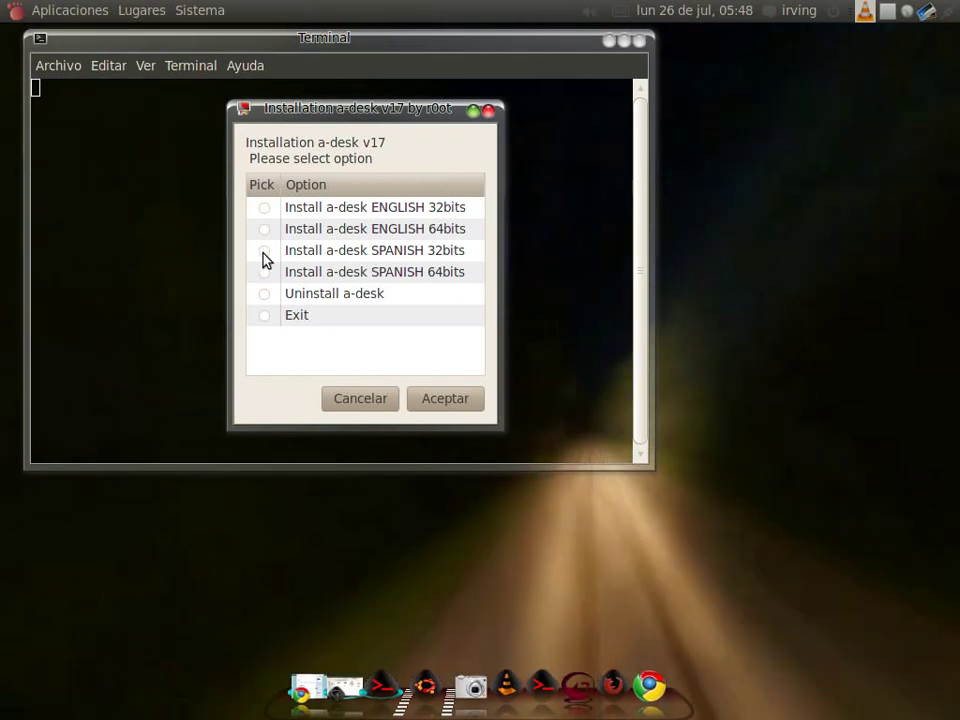
{"action": "left_click", "coordinate": [265, 252]}
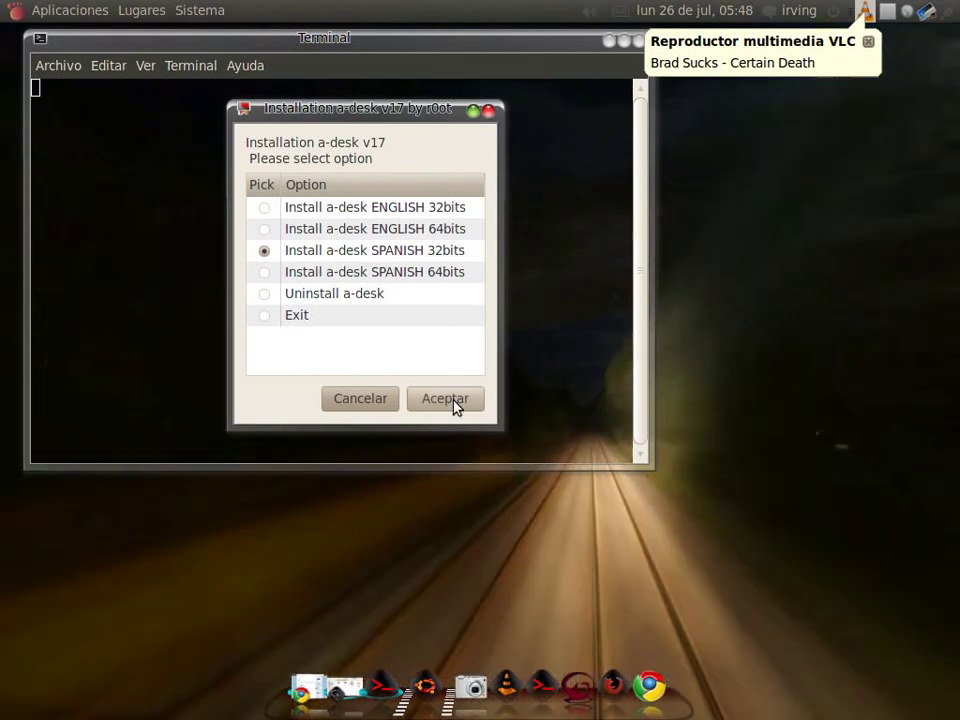
{"action": "left_click", "coordinate": [452, 400]}
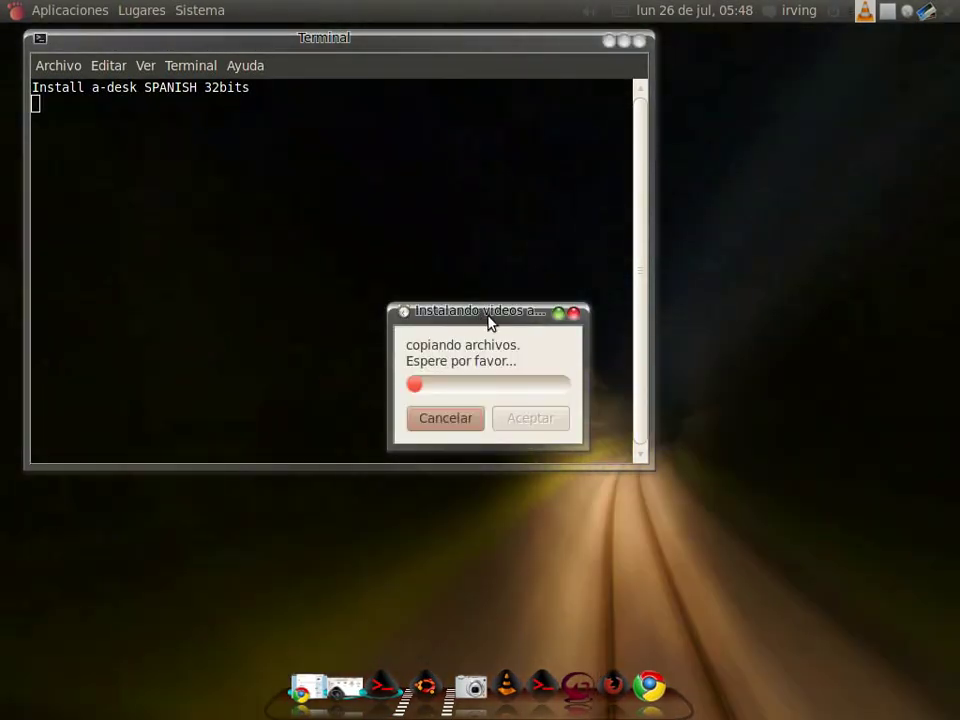
Step: Arrange the progress dialog and the second terminal, and enter the sudo password to authorize the package installation
{"action": "left_click_drag", "start_coordinate": [489, 314], "coordinate": [394, 197]}
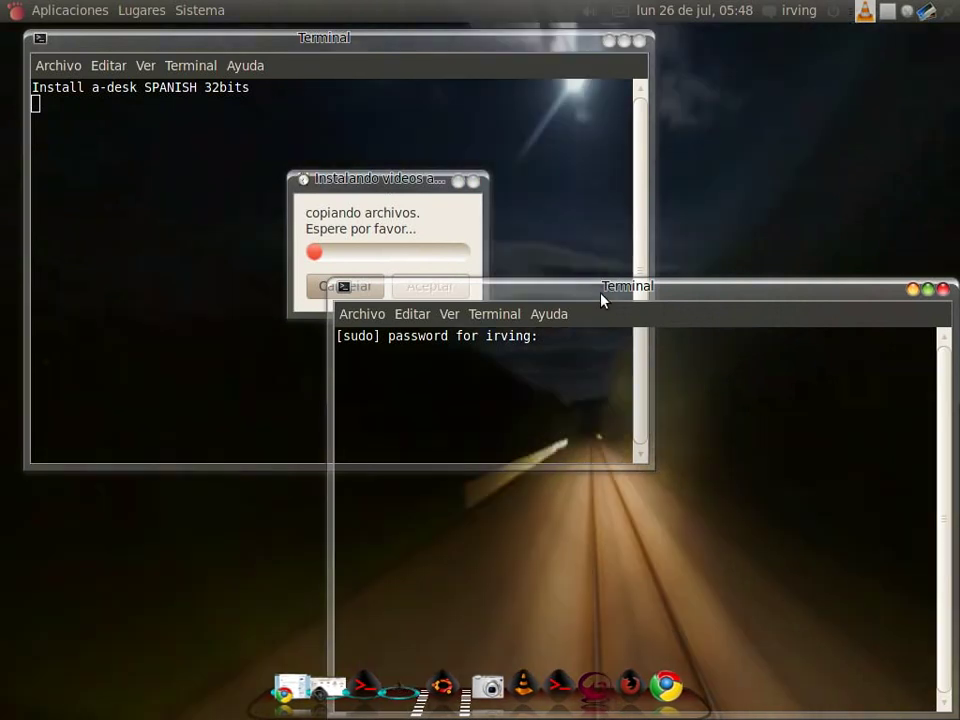
{"action": "left_click_drag", "start_coordinate": [600, 298], "coordinate": [529, 95]}
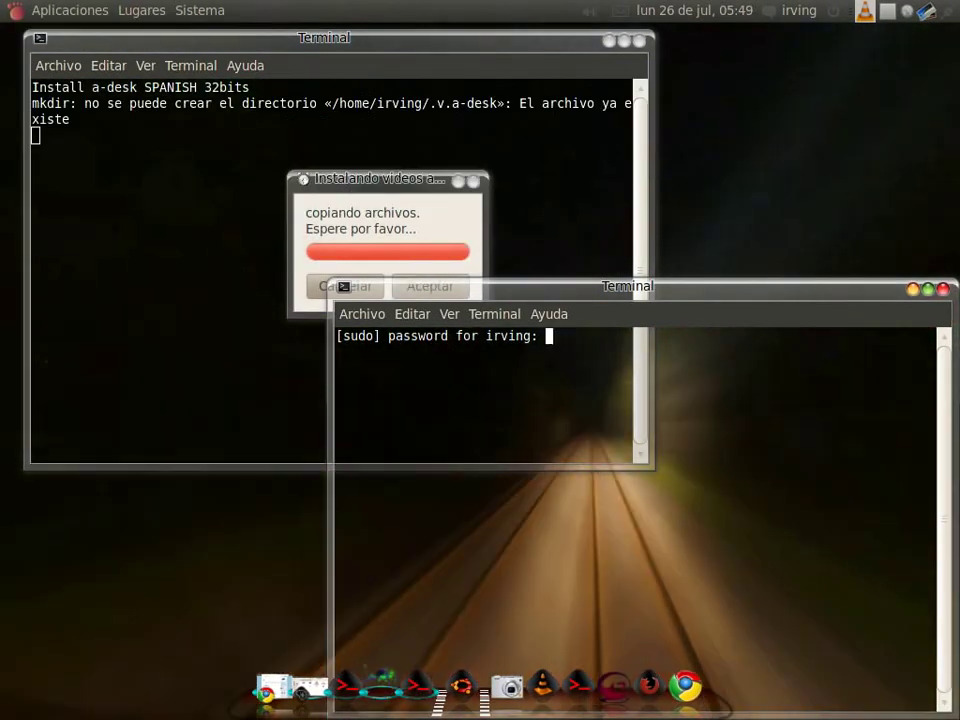
{"action": "key", "text": "Return"}
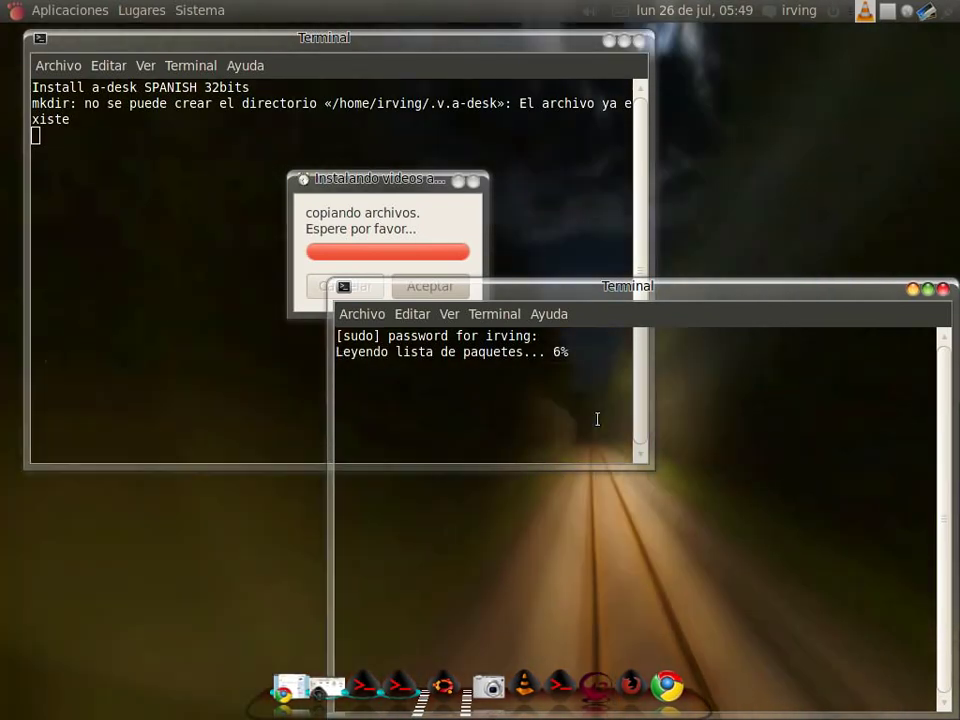
{"action": "left_click_drag", "start_coordinate": [596, 289], "coordinate": [546, 199]}
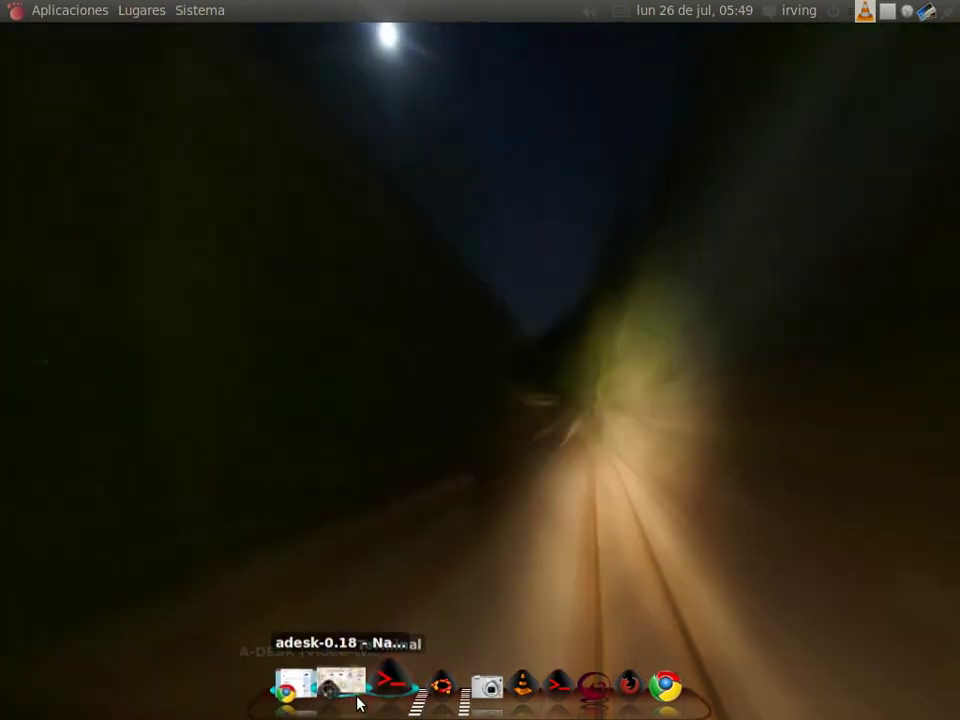
Step: Restore the installer terminal, accept the finished file-copy dialog and dismiss the completion notice
{"action": "mouse_move", "coordinate": [386, 700]}
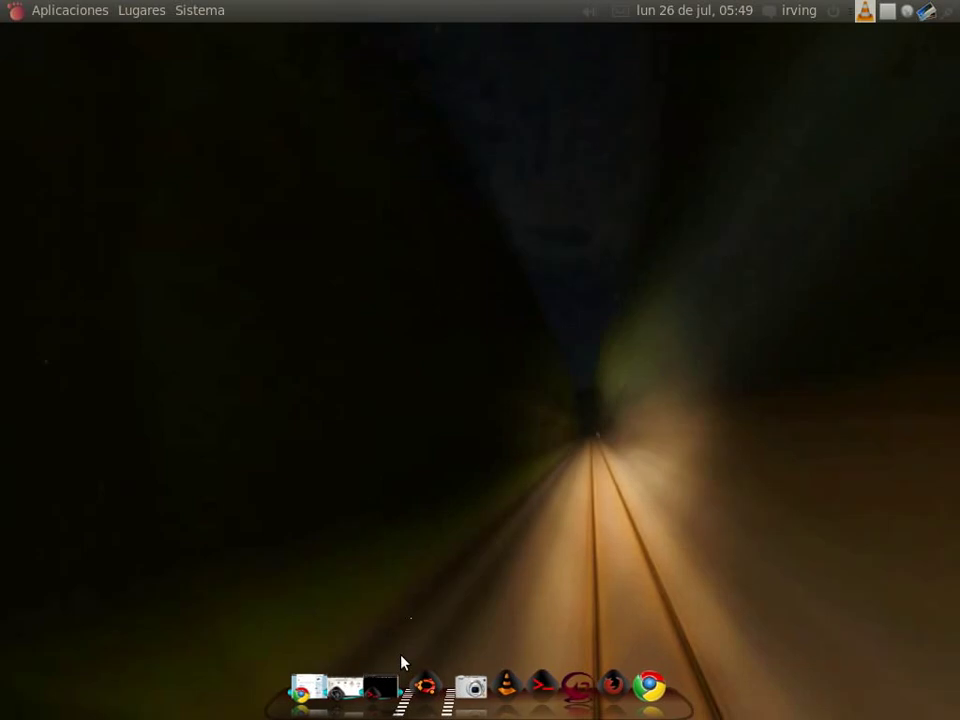
{"action": "left_click", "coordinate": [386, 697]}
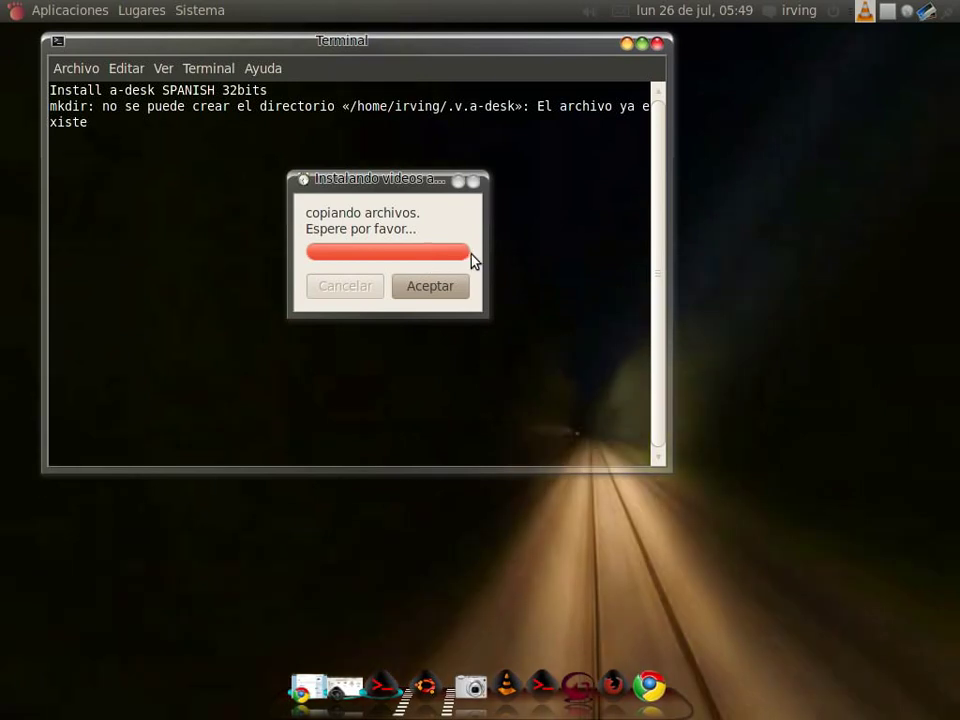
{"action": "left_click", "coordinate": [437, 289]}
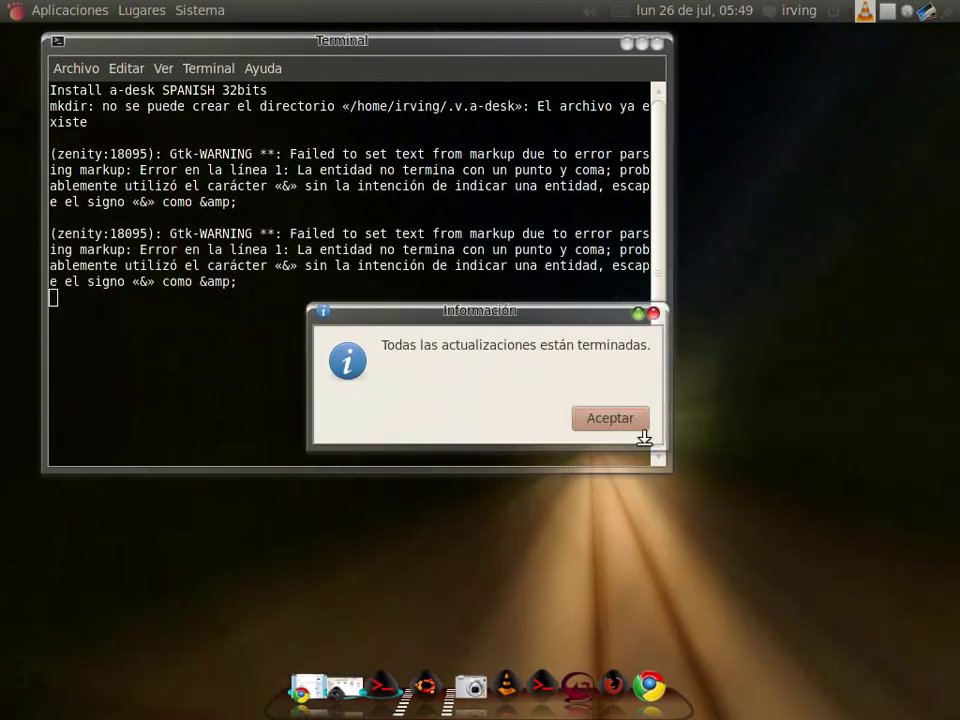
{"action": "left_click_drag", "start_coordinate": [548, 323], "coordinate": [446, 303]}
{"action": "left_click_drag", "start_coordinate": [280, 327], "coordinate": [490, 346]}
{"action": "left_click", "coordinate": [508, 400]}
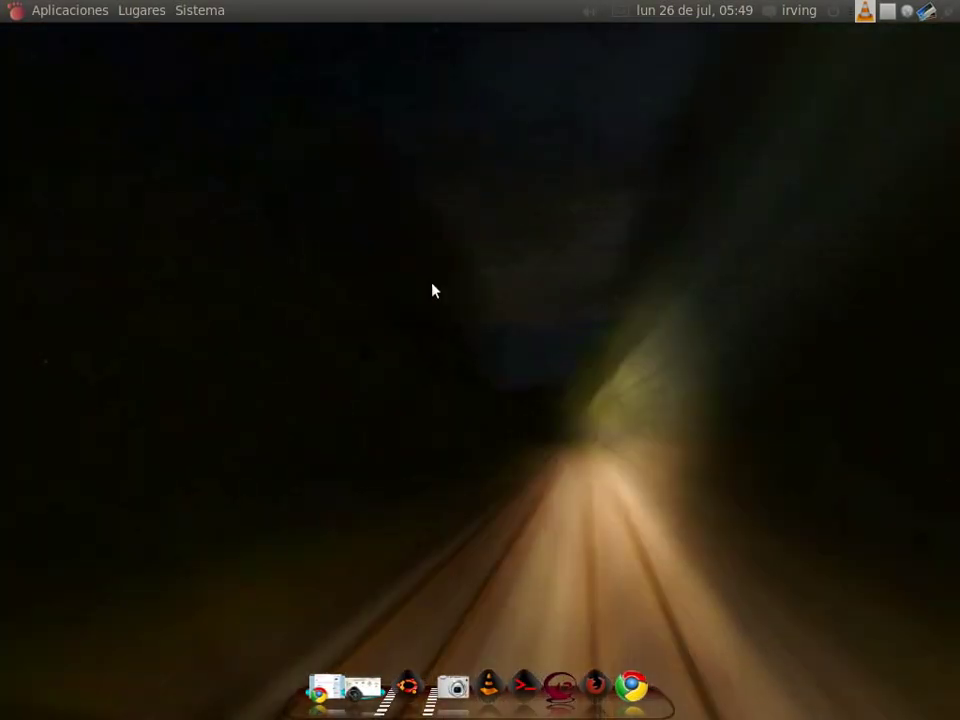
Step: Launch the a-desk script from the desktop and cancel the wallpaper selection to stop the running video wallpaper
{"action": "right_click", "coordinate": [392, 344]}
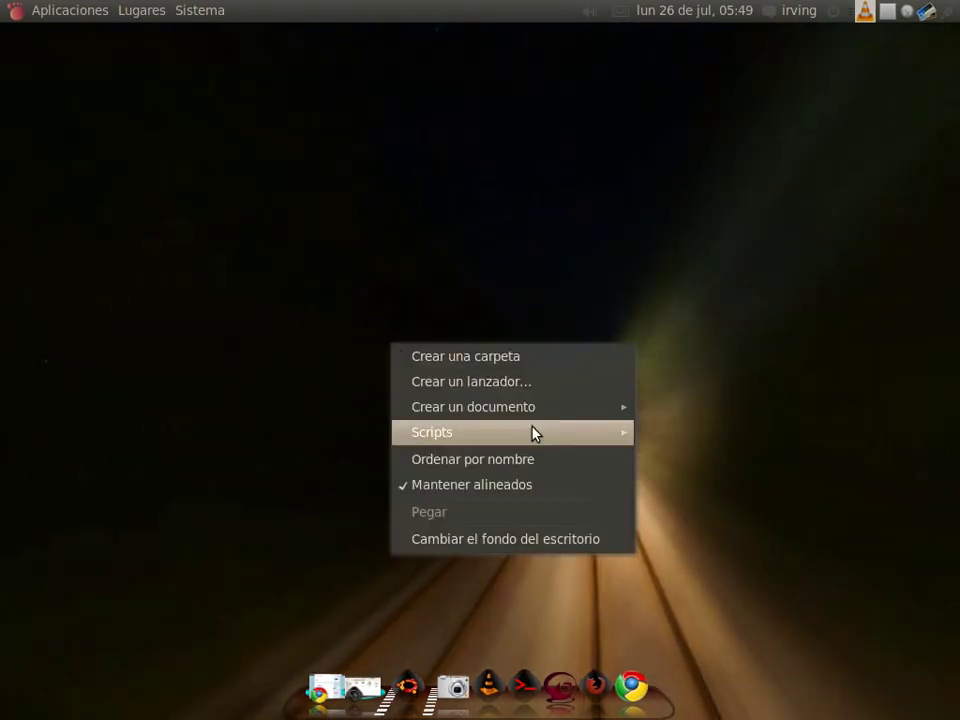
{"action": "mouse_move", "coordinate": [562, 436]}
{"action": "left_click", "coordinate": [685, 436]}
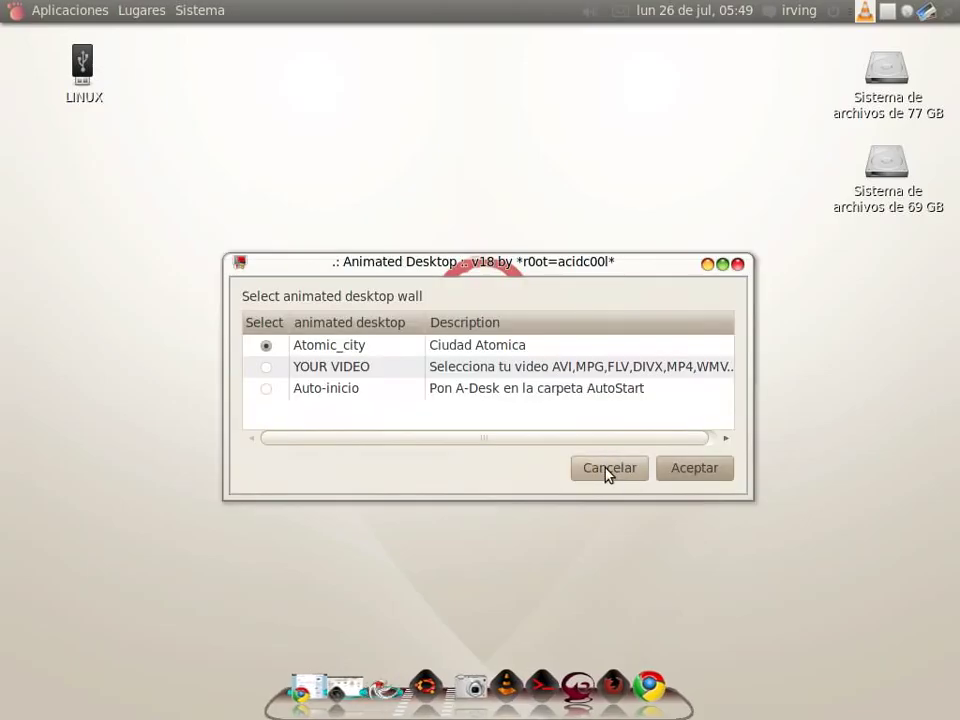
{"action": "left_click", "coordinate": [607, 470]}
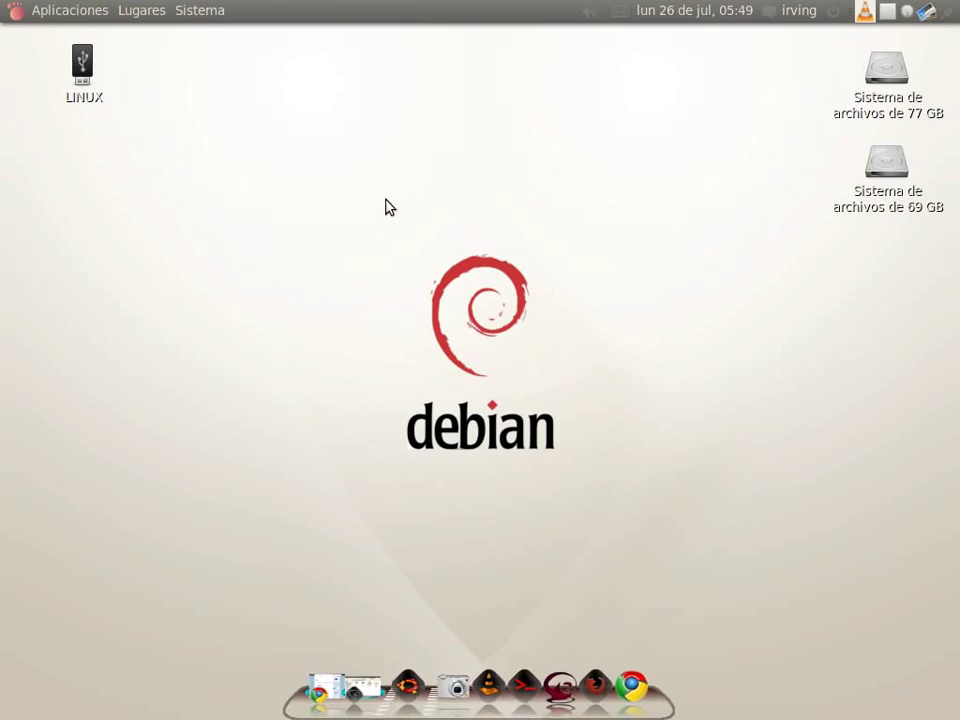
Step: Launch the a-desk script and load Atomic_city as the animated desktop wallpaper
{"action": "right_click", "coordinate": [395, 284]}
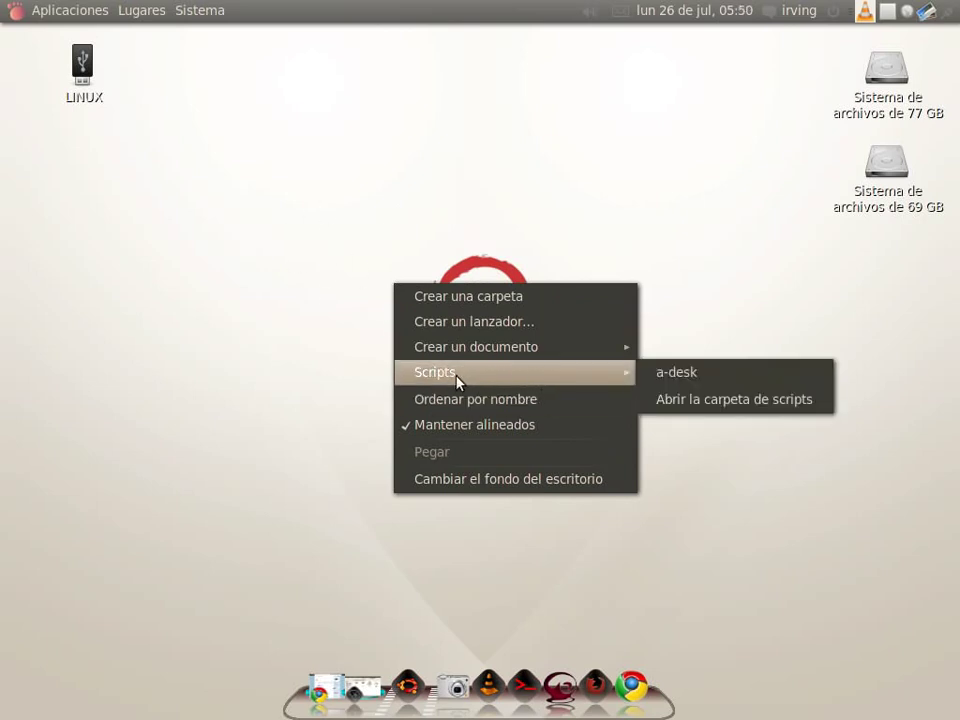
{"action": "left_click", "coordinate": [740, 375]}
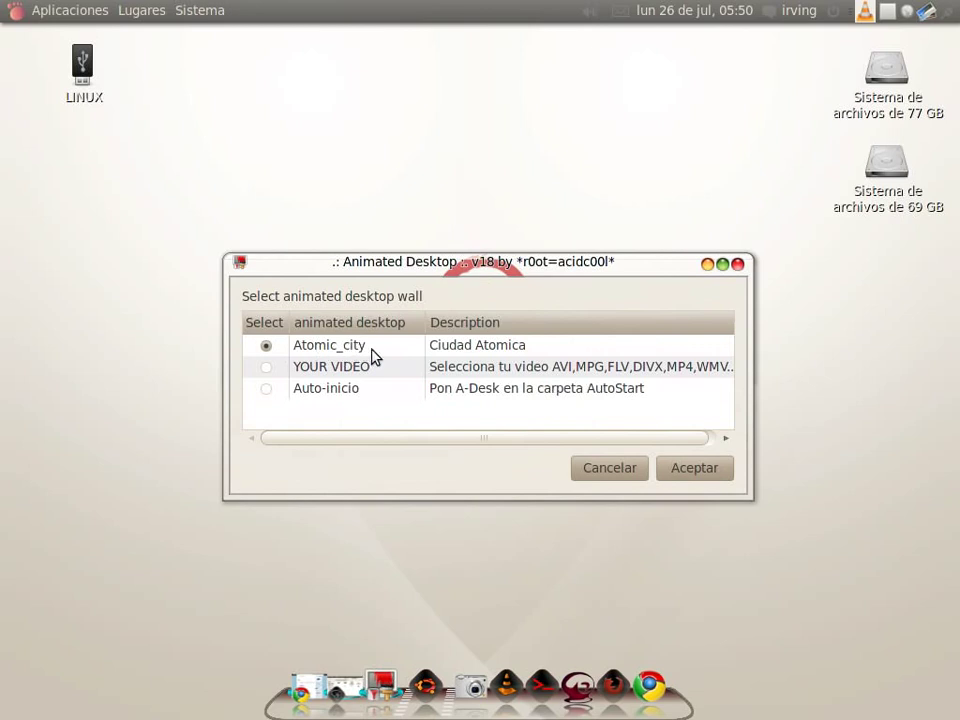
{"action": "left_click", "coordinate": [699, 470]}
{"action": "left_click", "coordinate": [574, 416]}
Step: Launch the a-desk script from the desktop and choose YOUR VIDEO as the wallpaper source
{"action": "right_click", "coordinate": [403, 315]}
{"action": "mouse_move", "coordinate": [614, 406]}
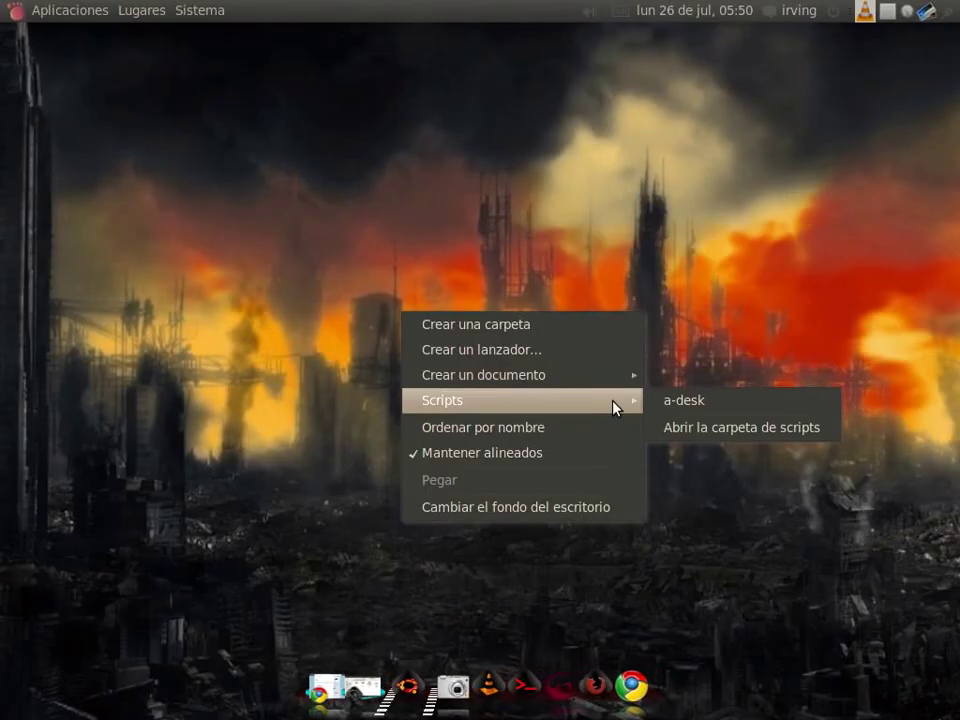
{"action": "left_click", "coordinate": [733, 409]}
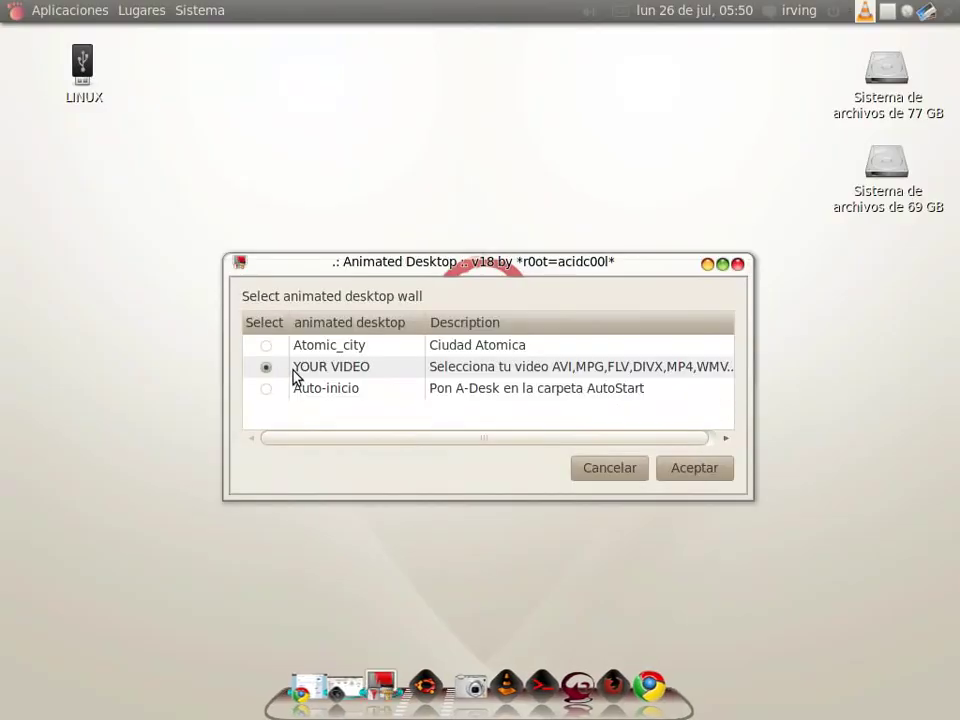
{"action": "left_click", "coordinate": [704, 471]}
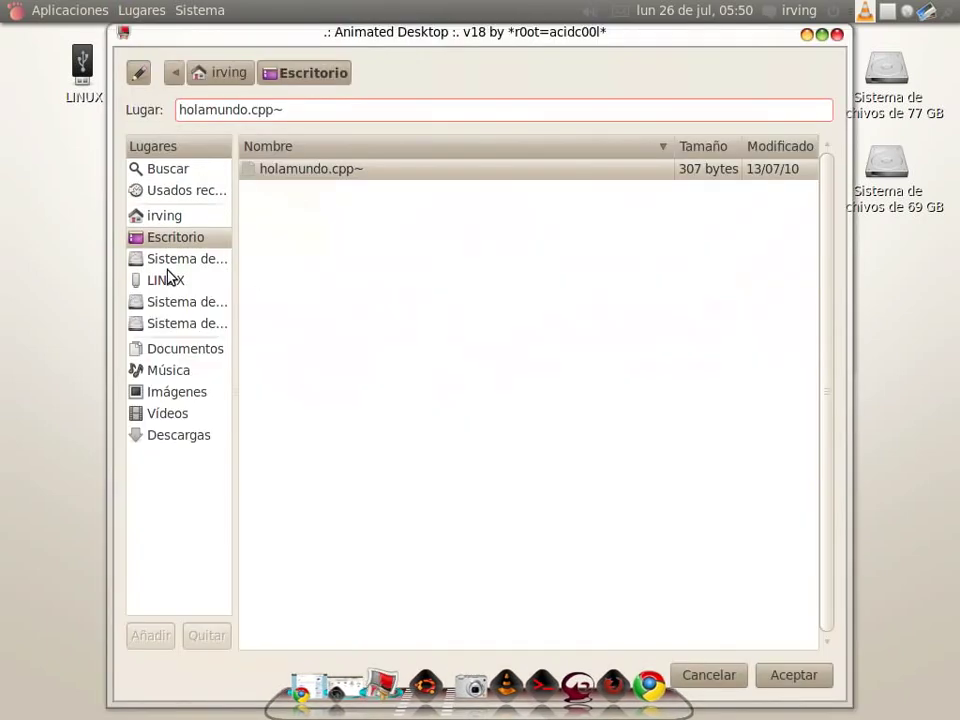
Step: Load tren.avi from the hidden .v.a-desk folder in the home directory as the video wallpaper and dismiss the notice
{"action": "left_click", "coordinate": [170, 218]}
{"action": "scroll", "coordinate": [478, 475], "scroll_direction": "down", "scroll_amount": 5}
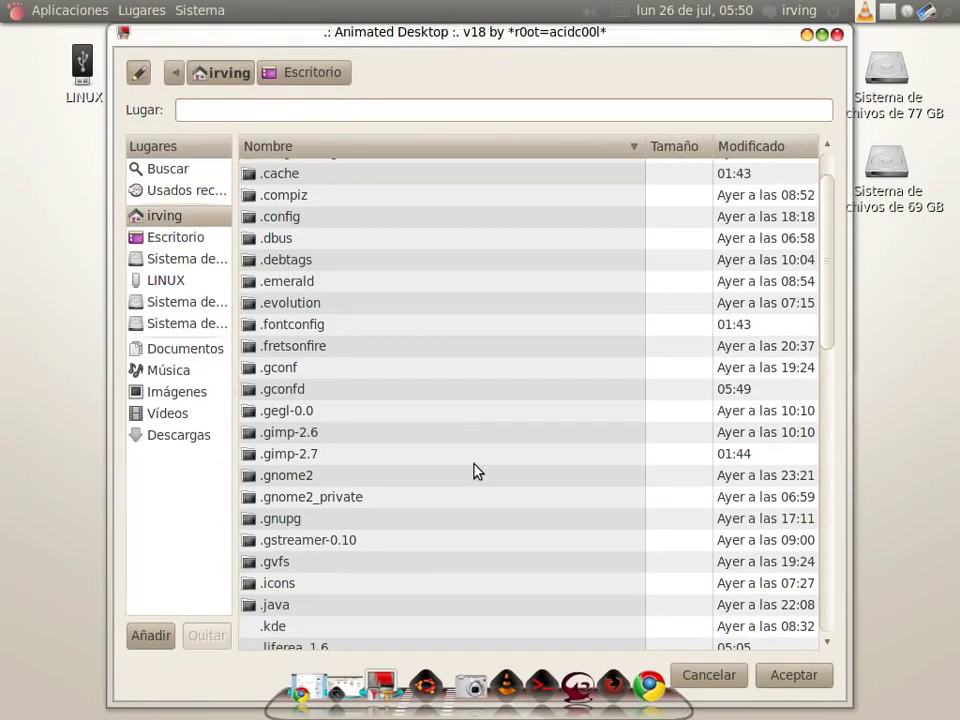
{"action": "scroll", "coordinate": [484, 481], "scroll_direction": "down", "scroll_amount": 9}
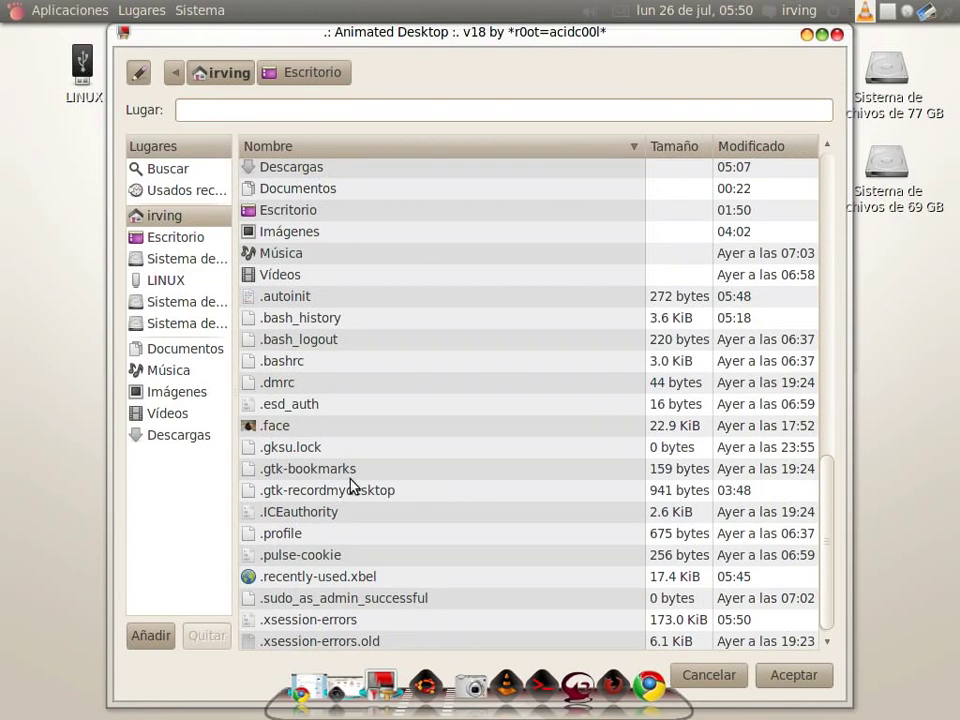
{"action": "scroll", "coordinate": [354, 484], "scroll_direction": "up", "scroll_amount": 4}
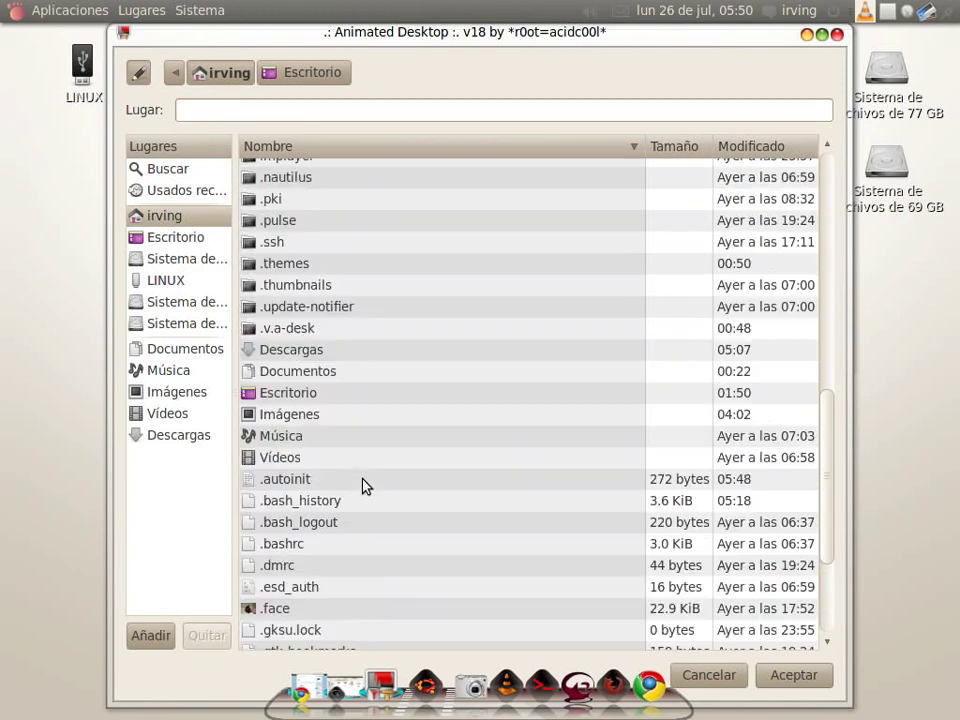
{"action": "double_click", "coordinate": [322, 332]}
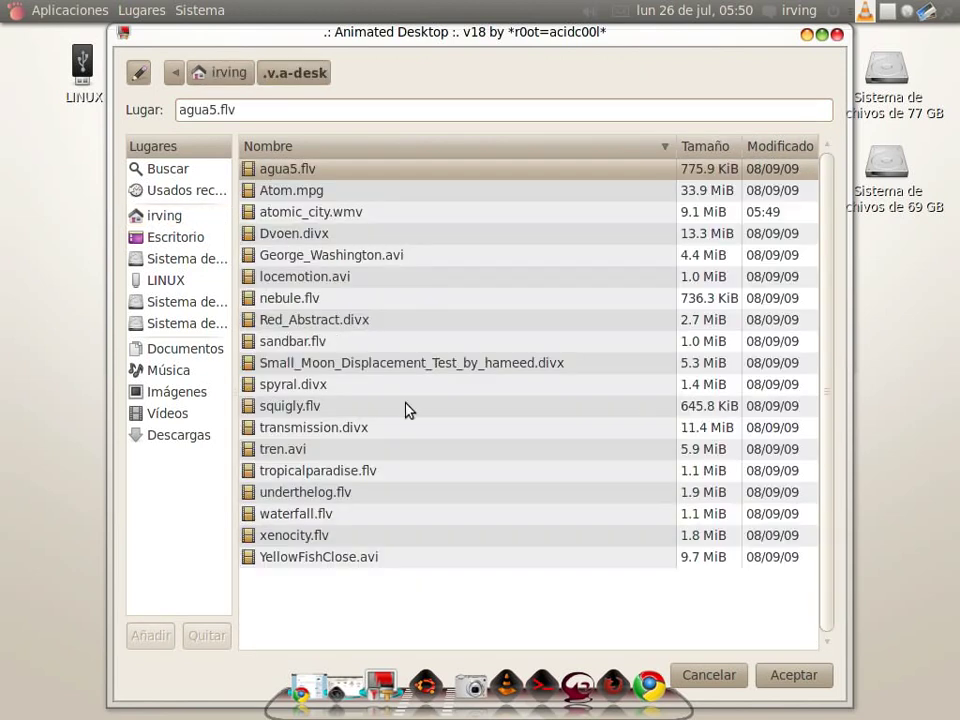
{"action": "left_click", "coordinate": [299, 453]}
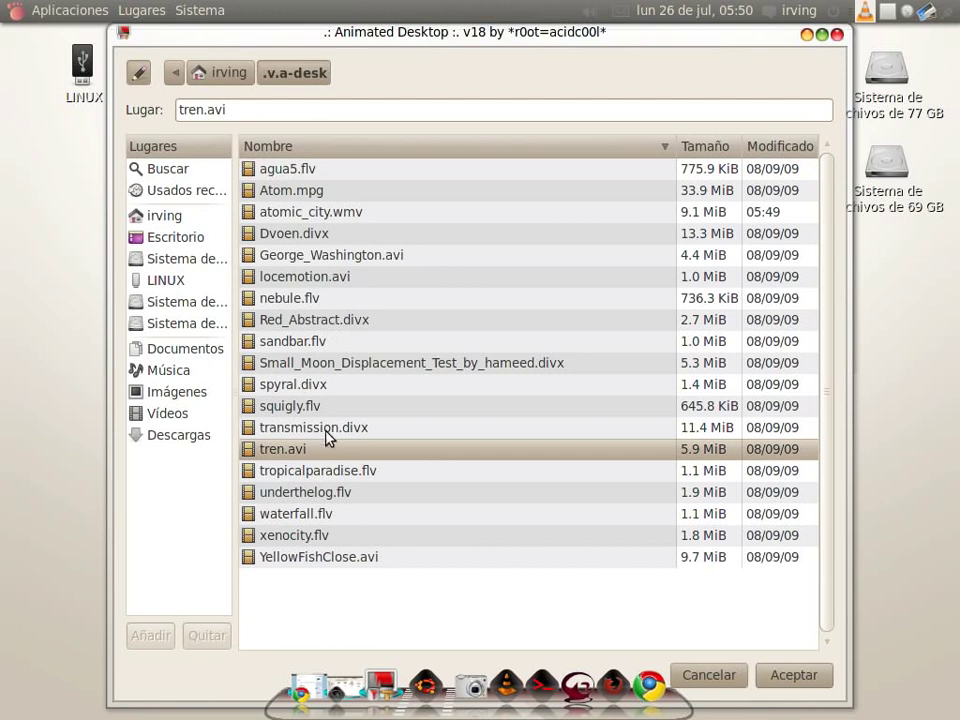
{"action": "left_click", "coordinate": [826, 670]}
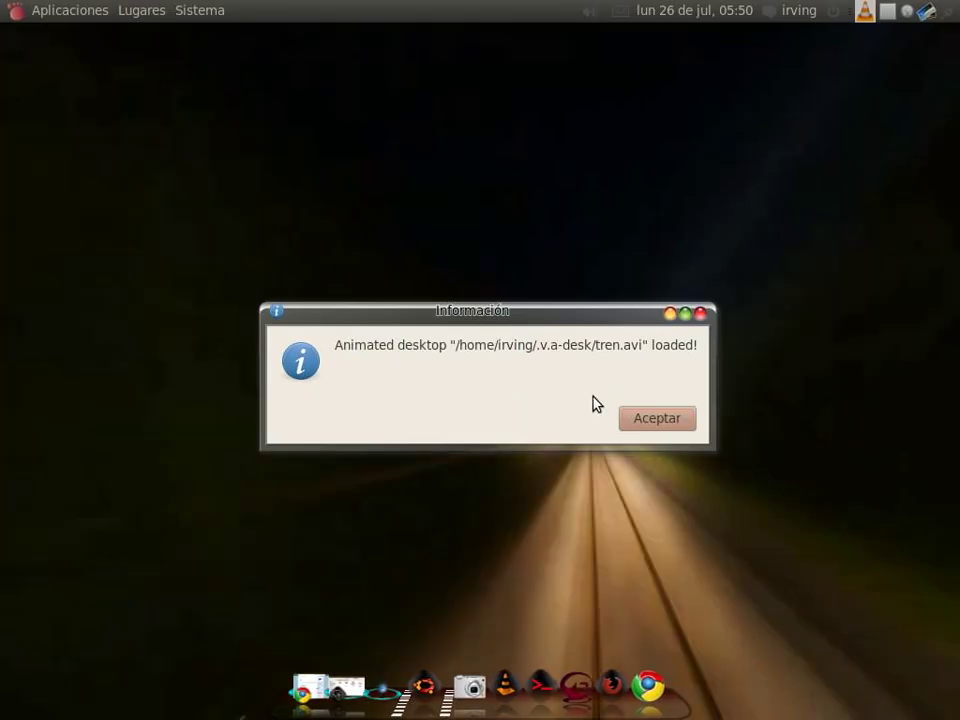
{"action": "left_click", "coordinate": [676, 428]}
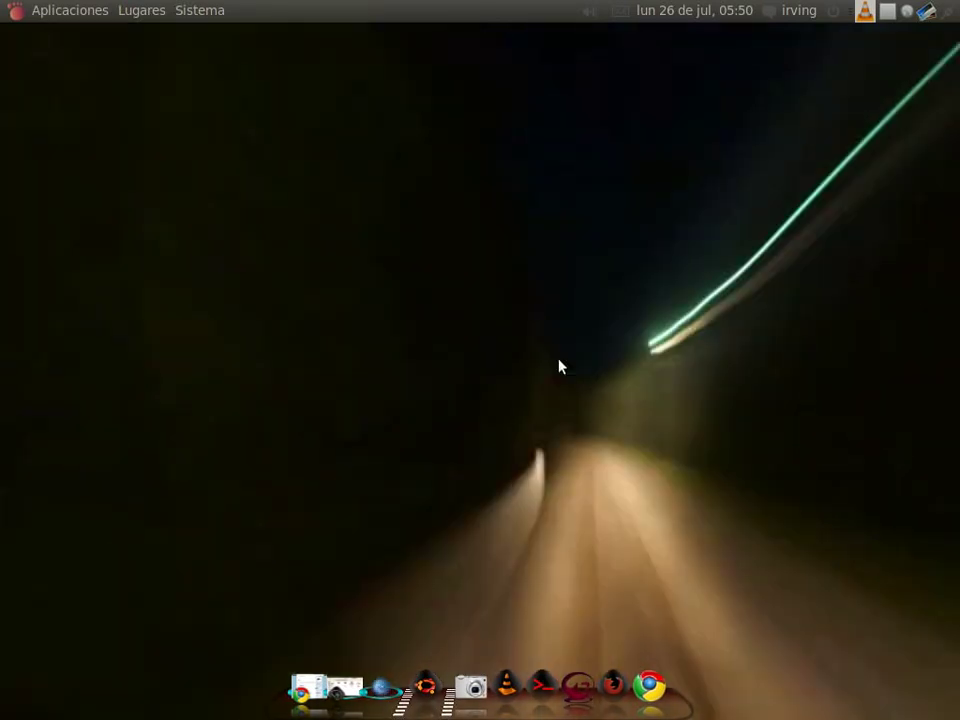